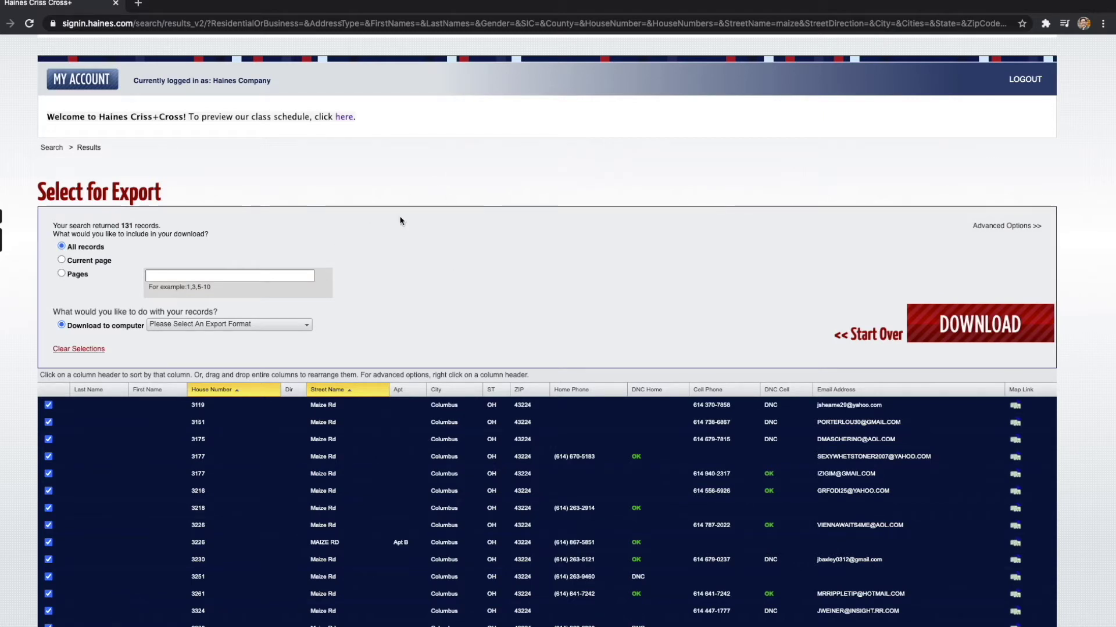
Step: Download all search records in the "Excel - Common fields combined (Address, Phone, etc.)" export format
scroll(392, 236, "down", 2)
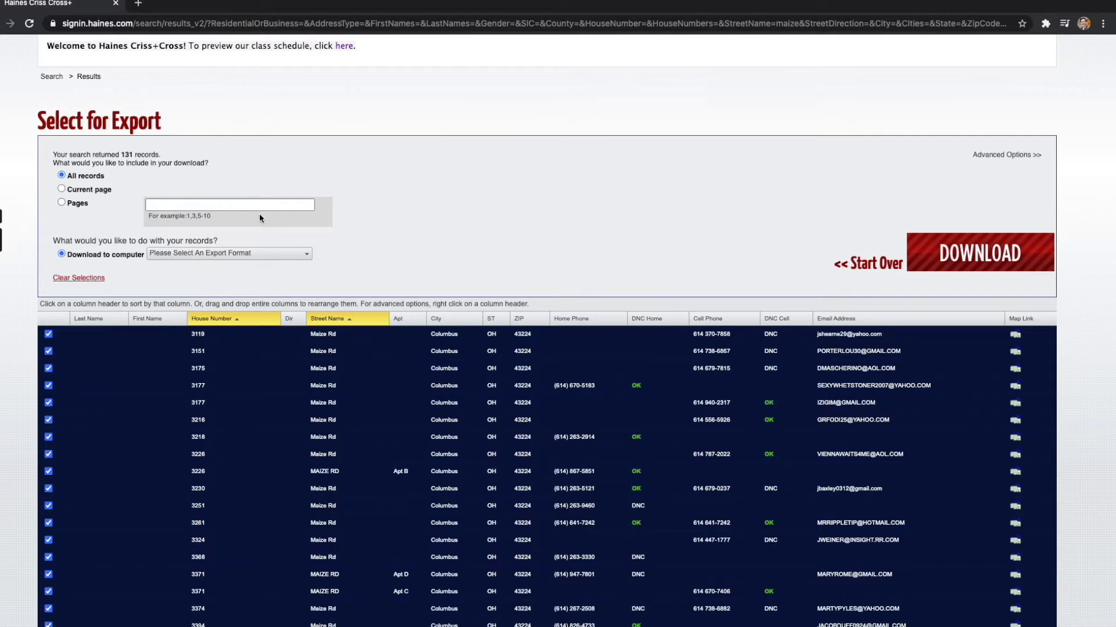
left_click(216, 254)
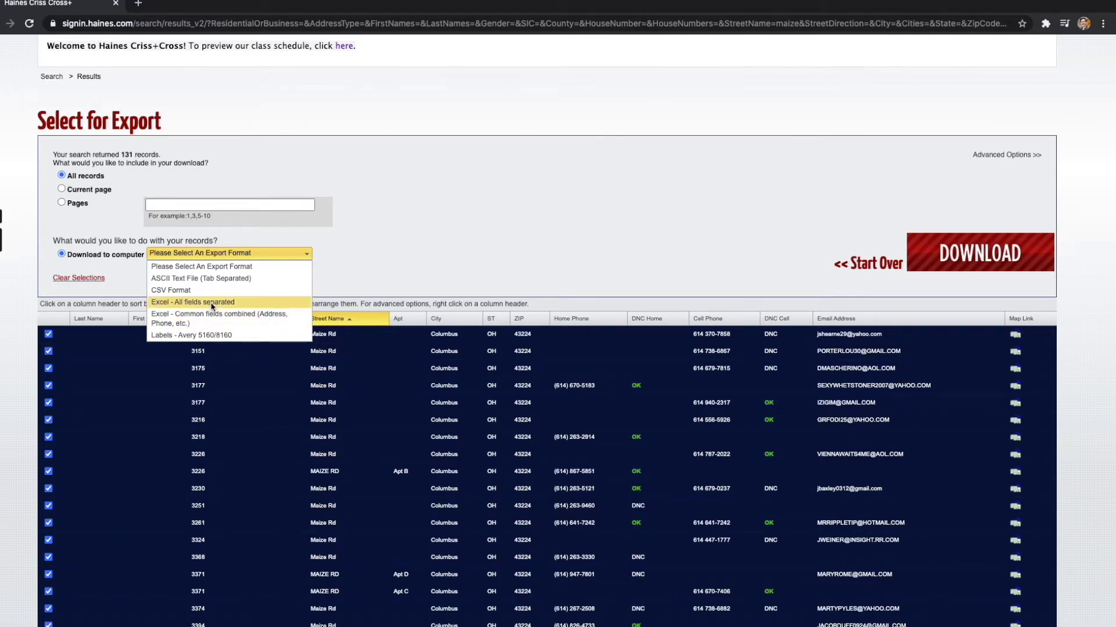
left_click(203, 323)
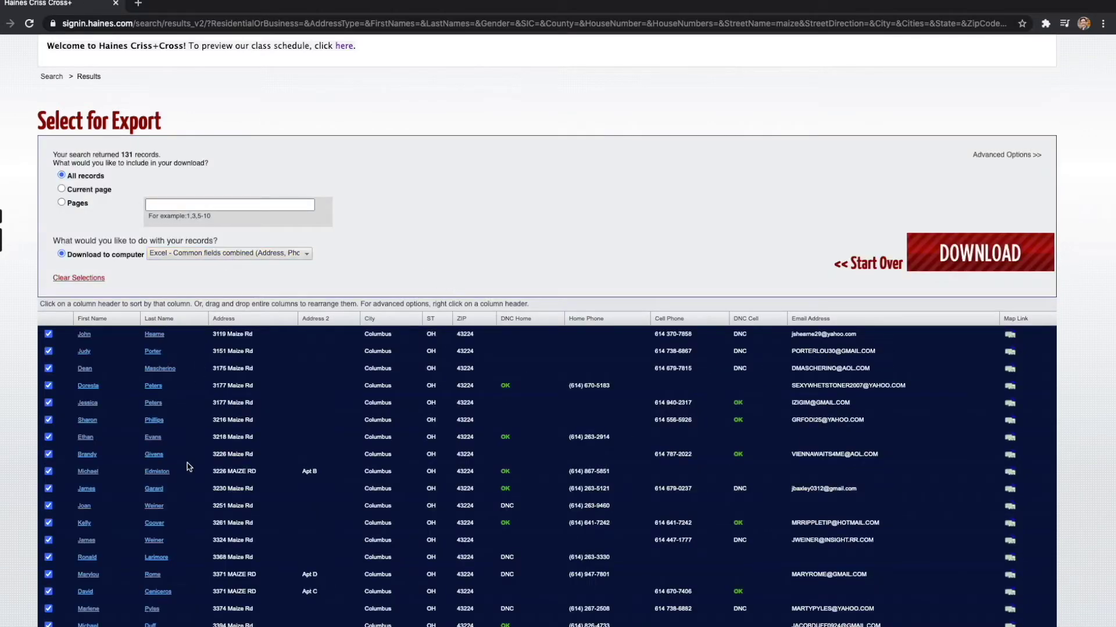
left_click(970, 254)
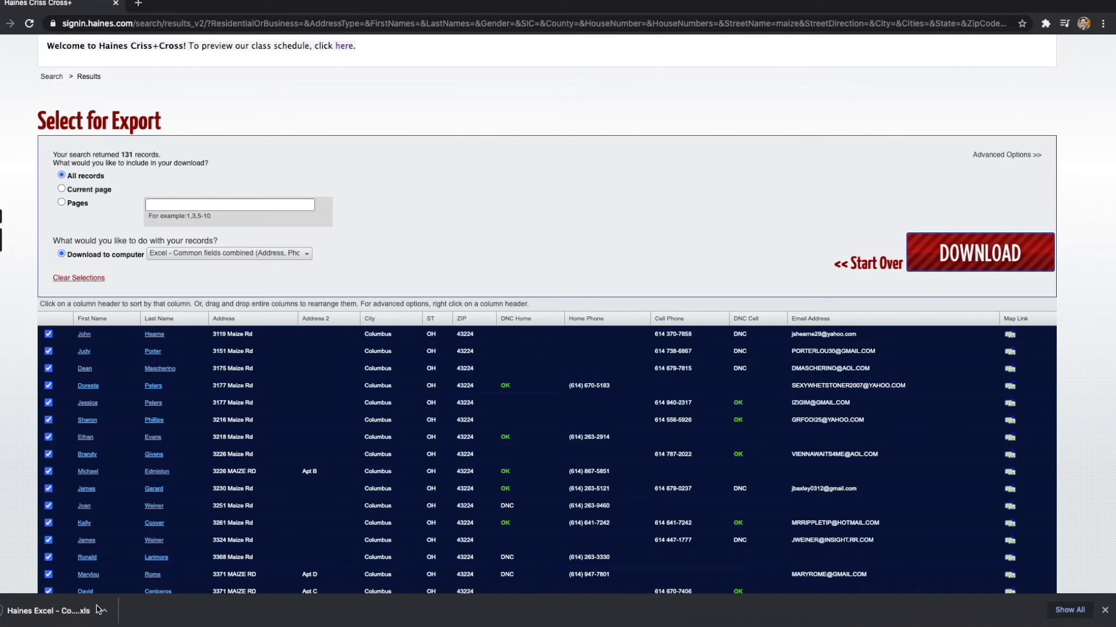
Step: View the exported workbook in Excel, close it, and switch to the Mail Merge Example letter in Word
key("F11")
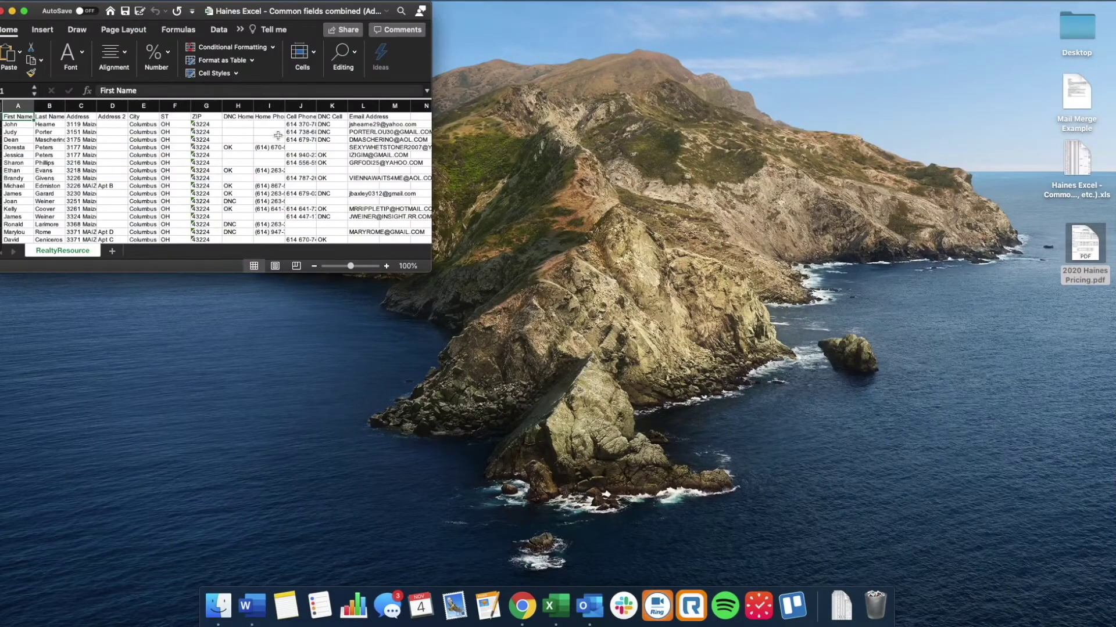
left_click(2, 11)
key("ctrl+Right")
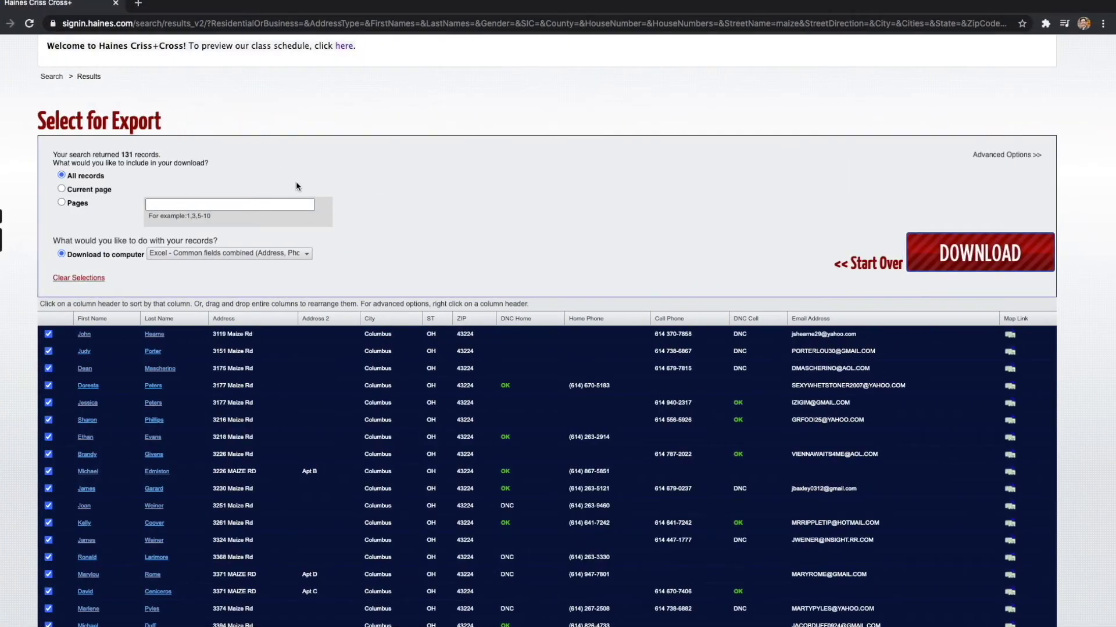
key("ctrl+Right")
Step: Join the letter's state and ZIP line onto the city line, and set the mail merge type to Letters
left_click(416, 488)
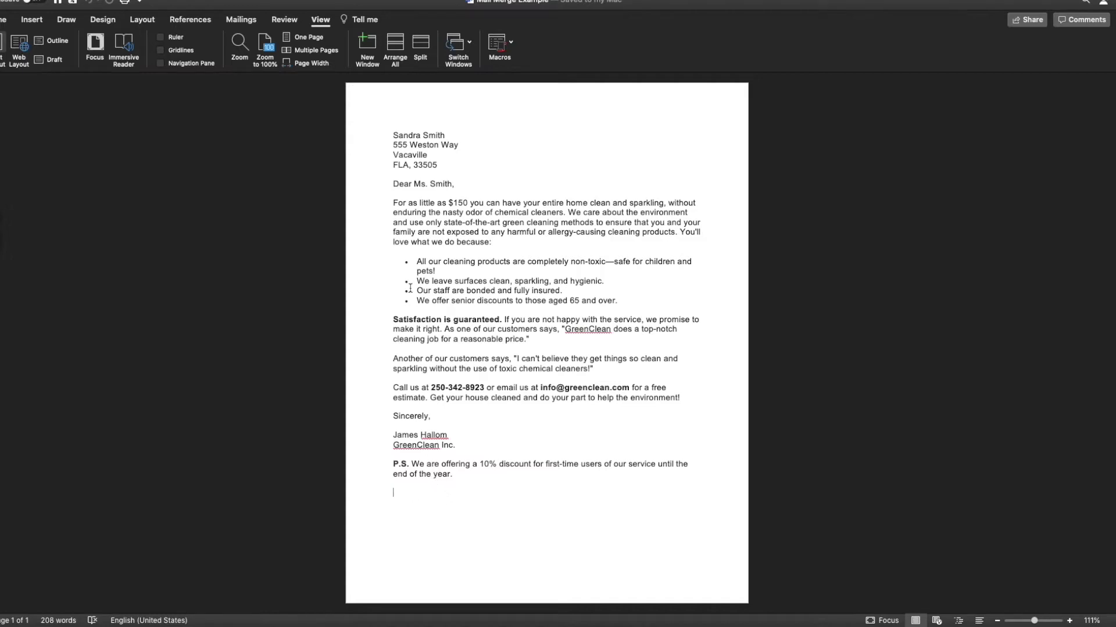
key("BackSpace")
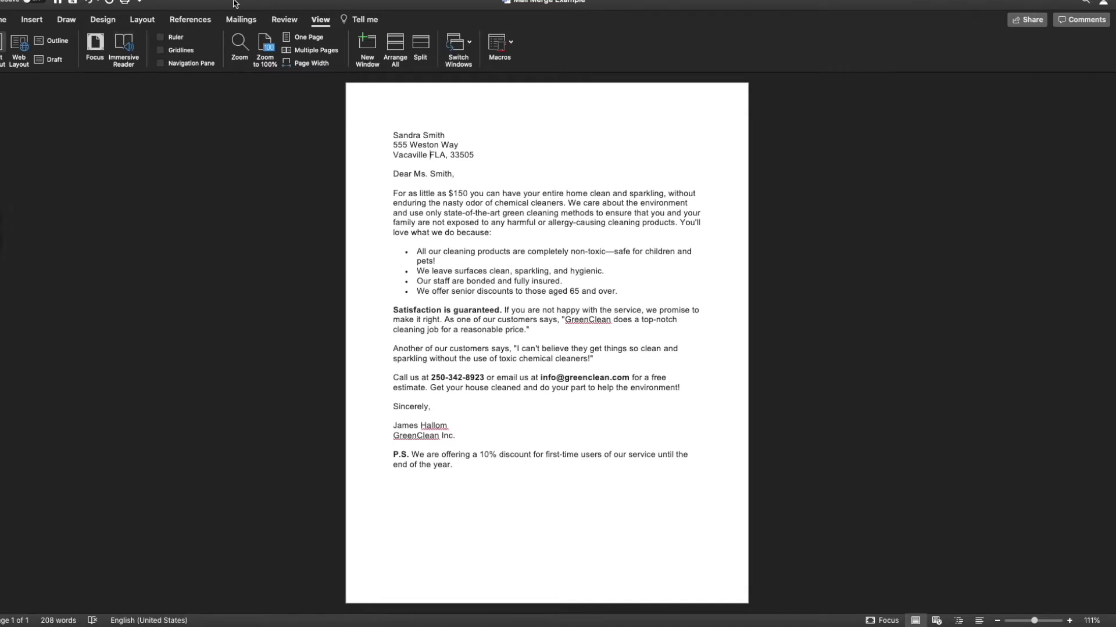
left_click(243, 21)
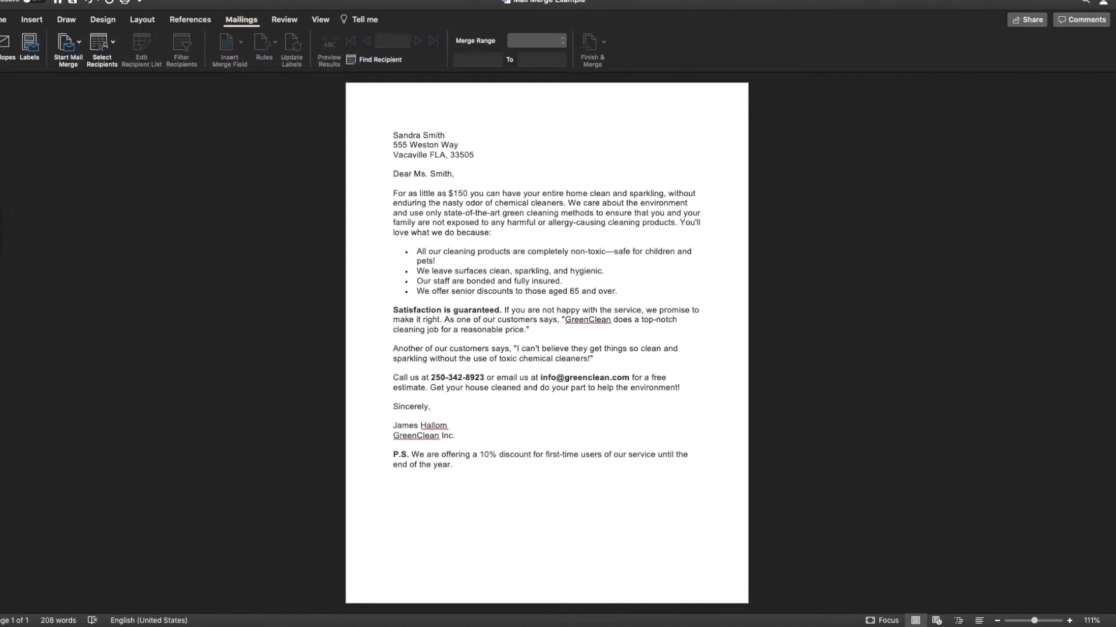
left_click(80, 45)
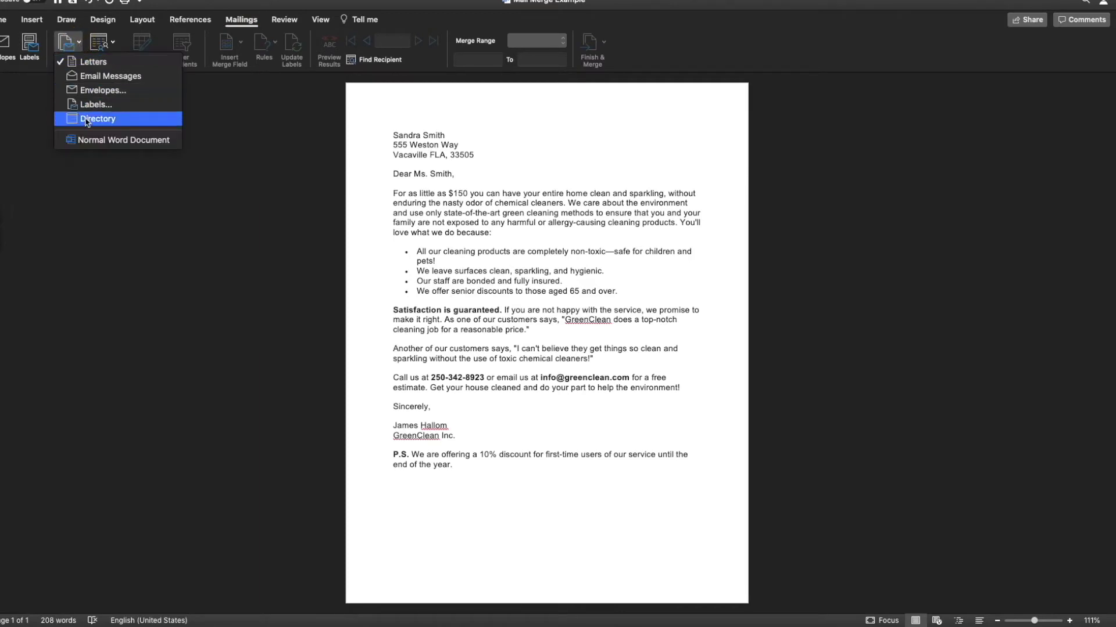
left_click(93, 62)
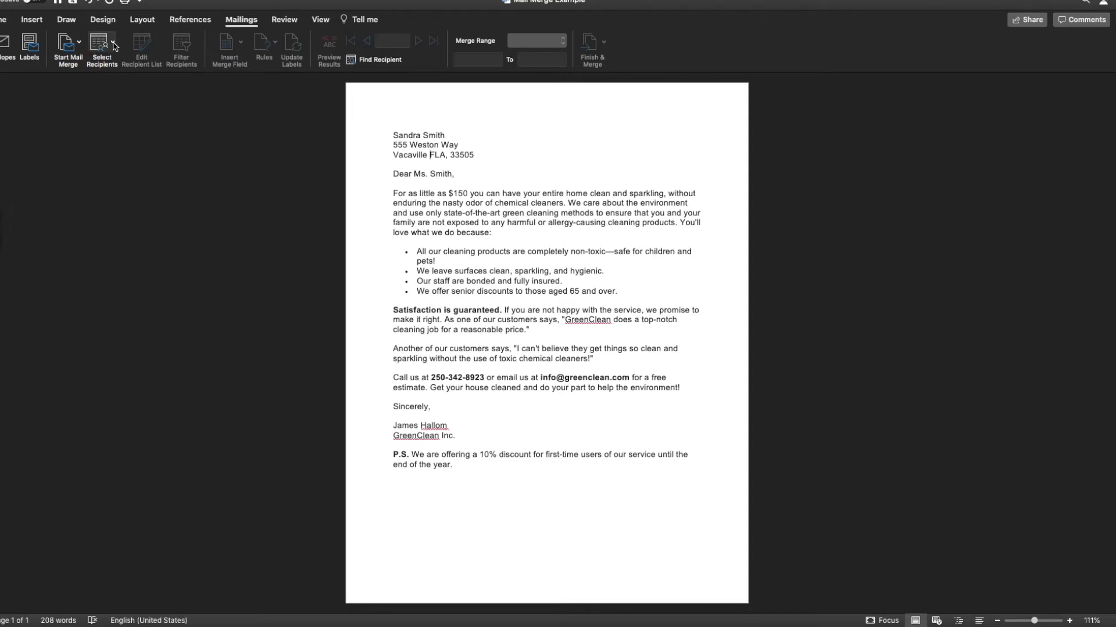
Step: Use the downloaded Haines Excel file as the existing recipient list, taking the entire RealtyResource worksheet
left_click(113, 47)
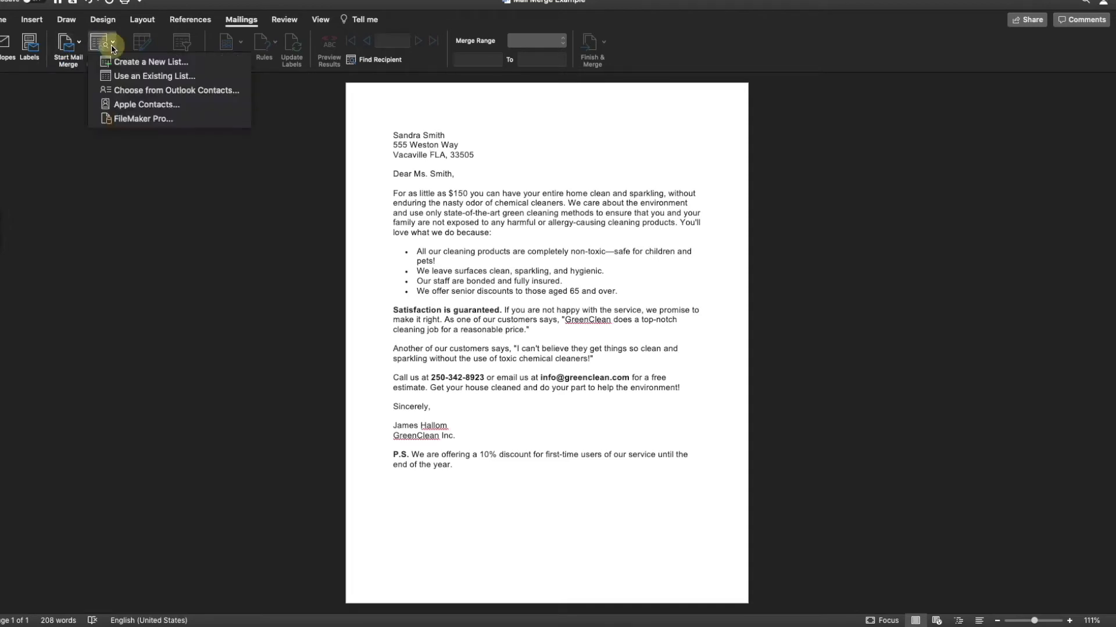
left_click(135, 79)
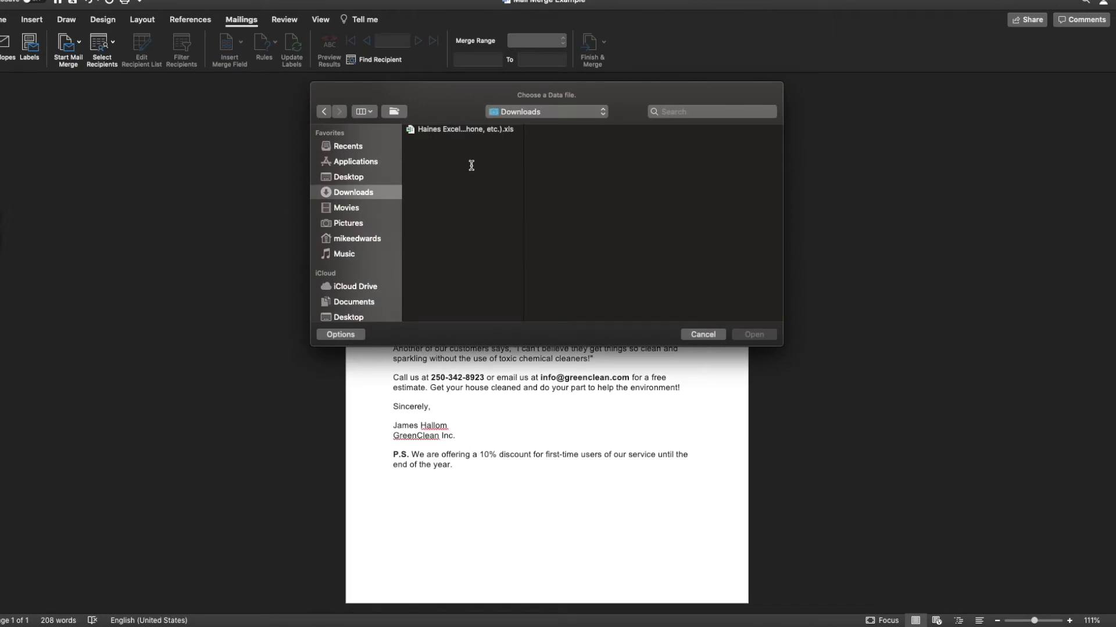
left_click(468, 129)
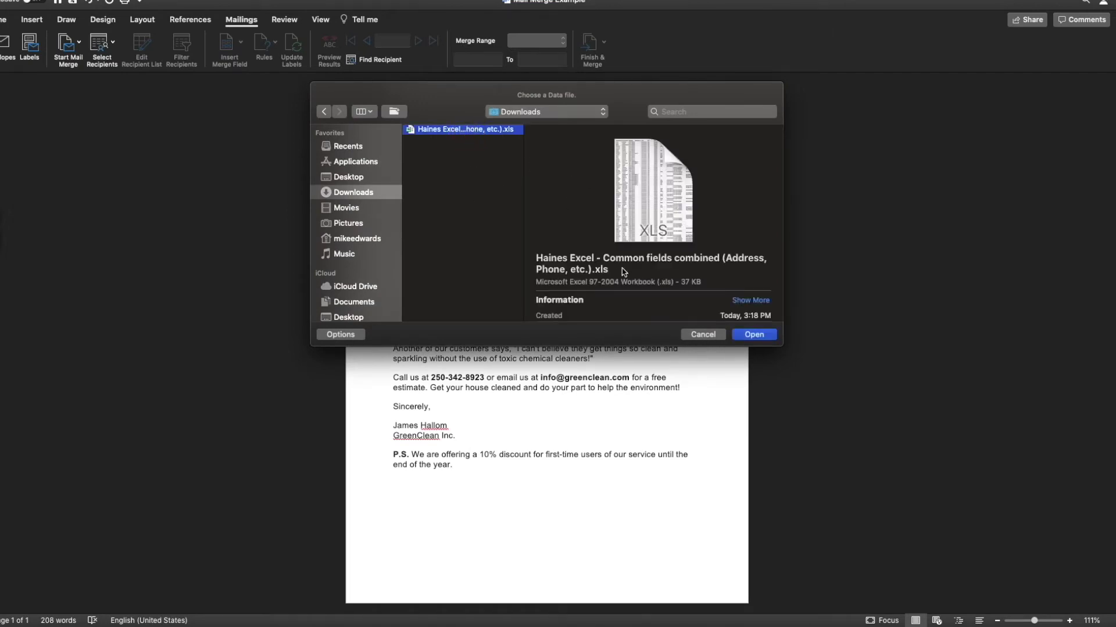
left_click(755, 335)
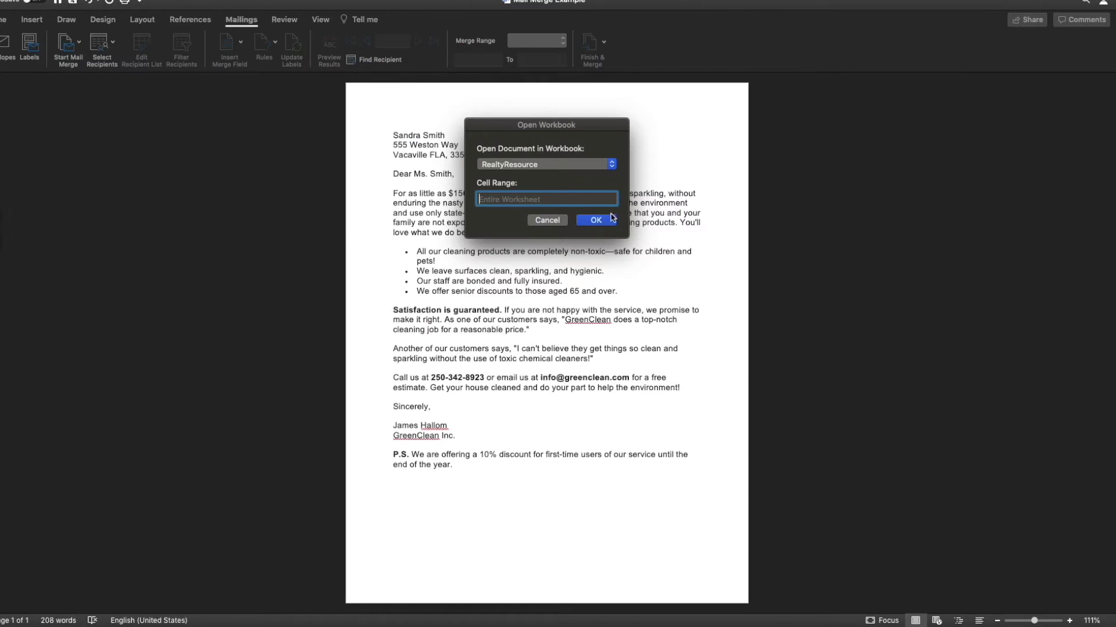
left_click(596, 220)
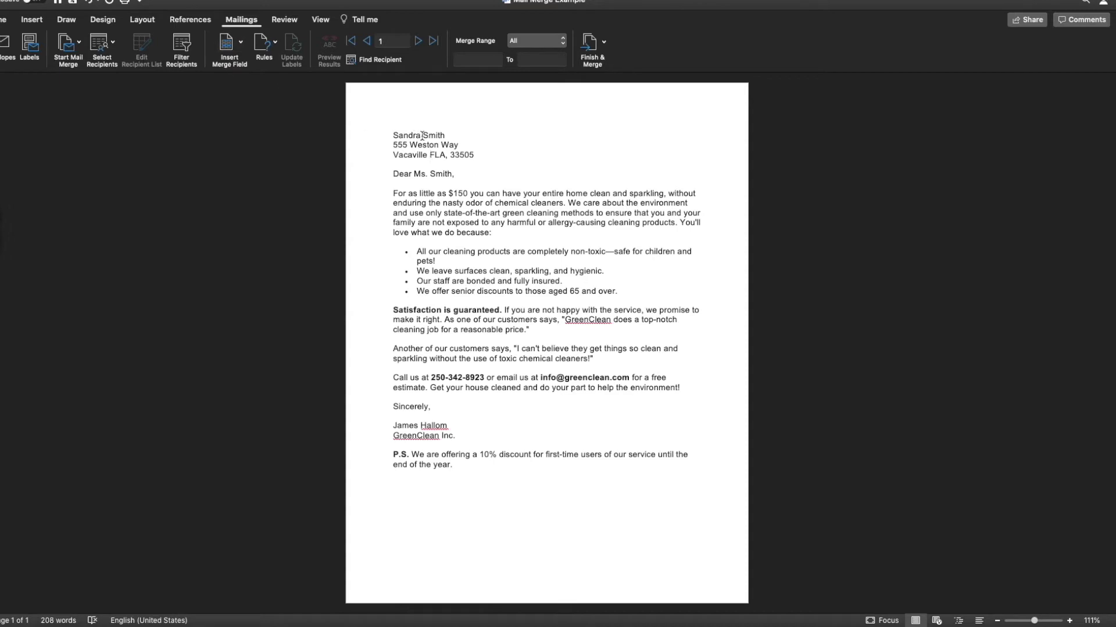
Step: Replace the recipient's first name in the address block with the First_Name merge field and dismiss the preview notice
double_click(401, 135)
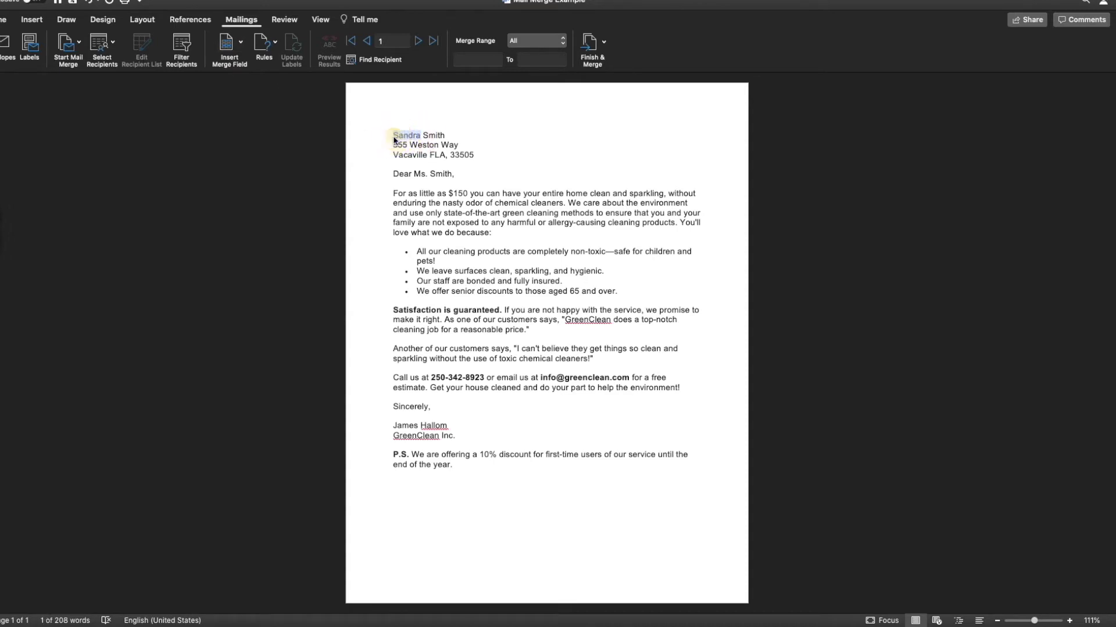
left_click(241, 43)
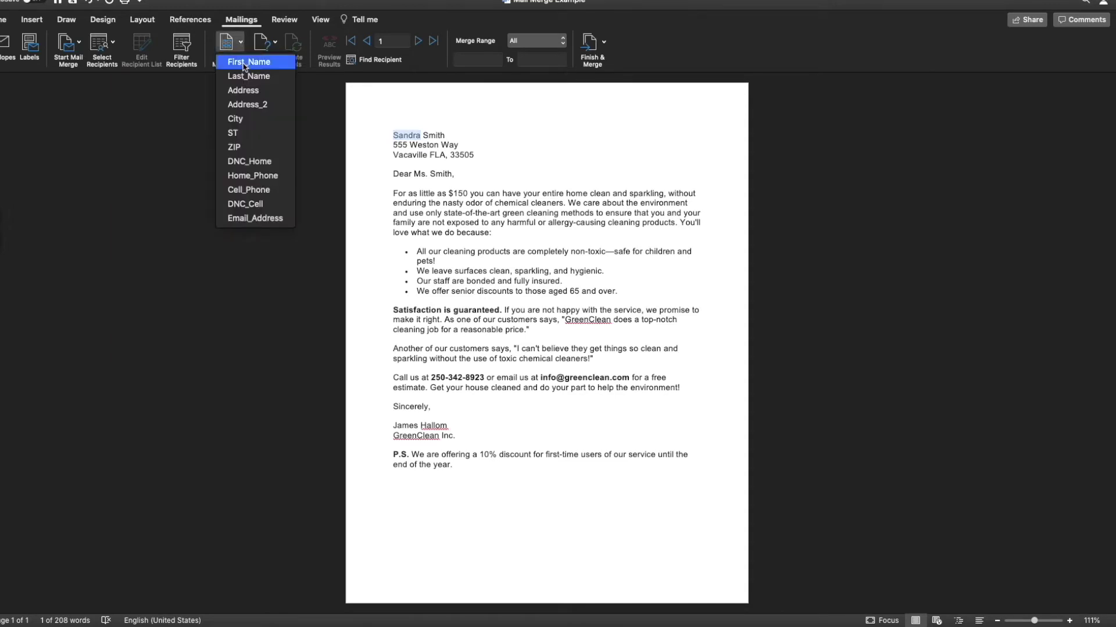
left_click(243, 64)
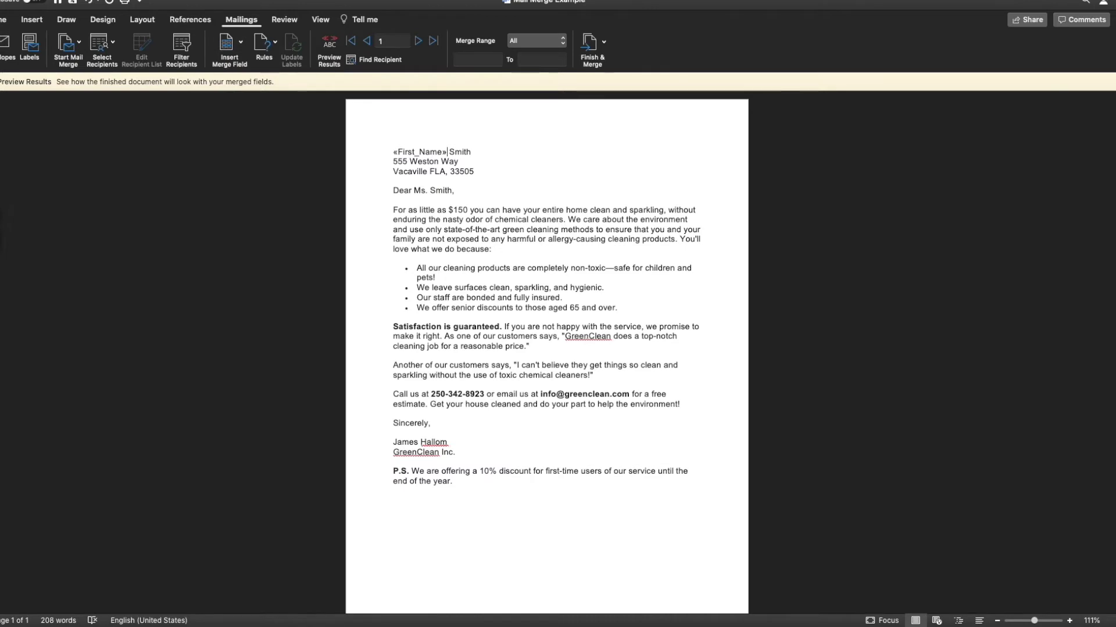
left_click(115, 46)
left_click(47, 105)
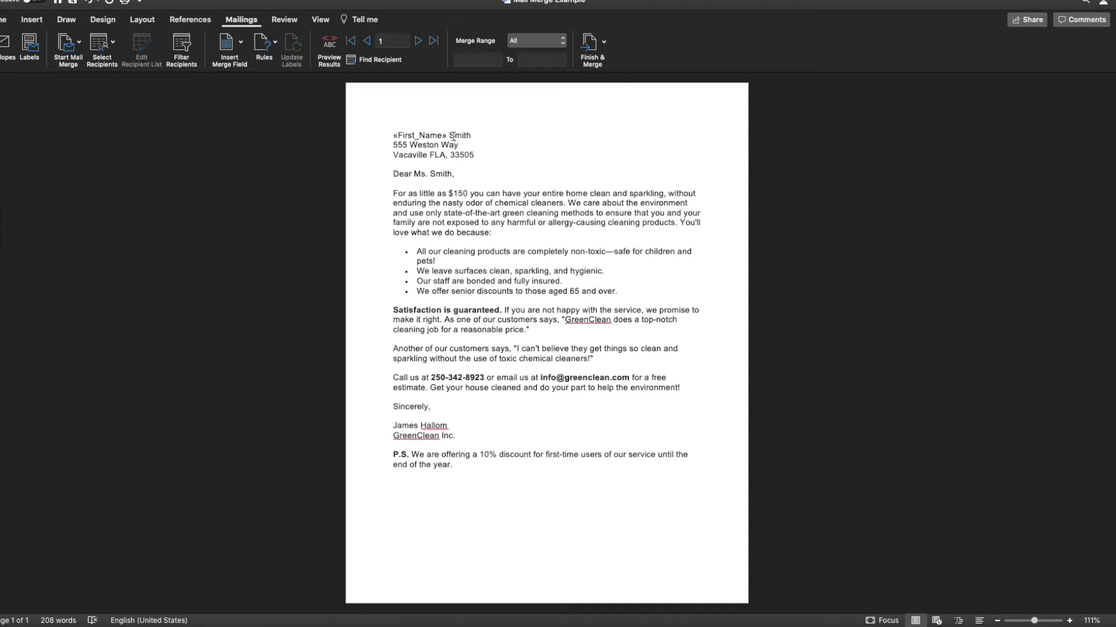
Step: Replace the recipient's last name in the address block with the Last_Name merge field and remove the space before it
left_click_drag(448, 136, 481, 136)
left_click(242, 42)
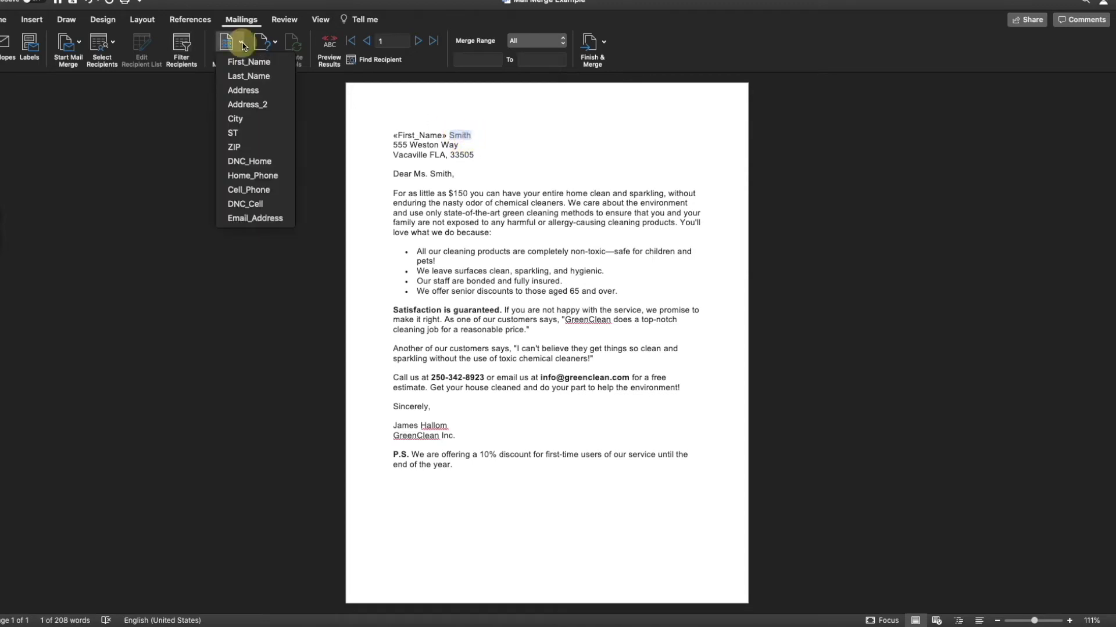
left_click(243, 78)
left_click(448, 137)
key("BackSpace")
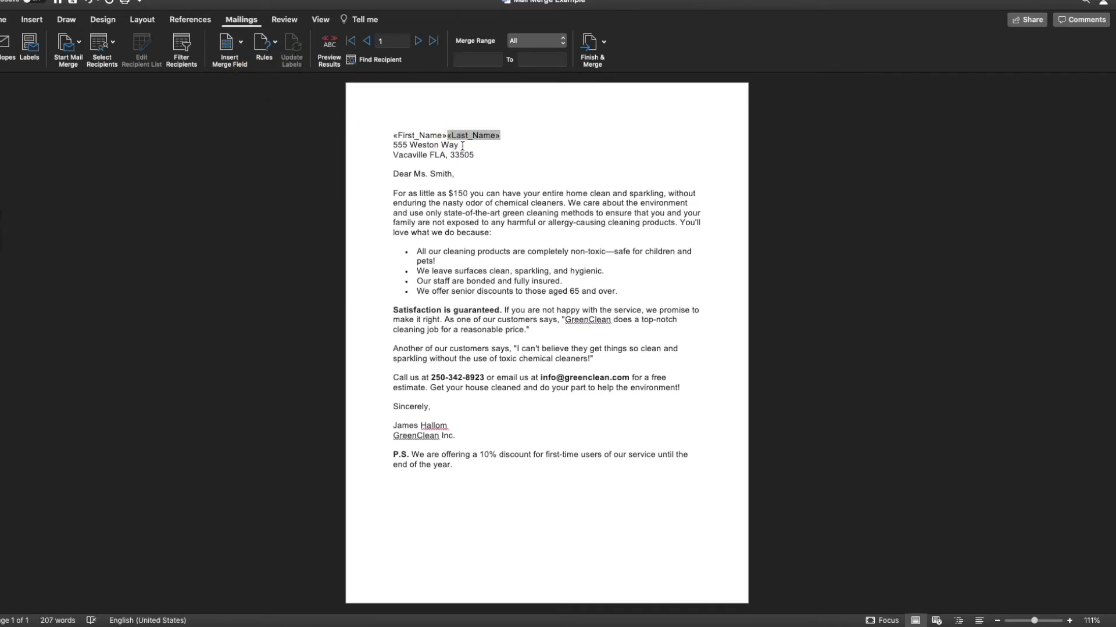
Step: Replace the street address line with the Address and Address_2 merge fields, separated by a space
left_click_drag(462, 146, 373, 144)
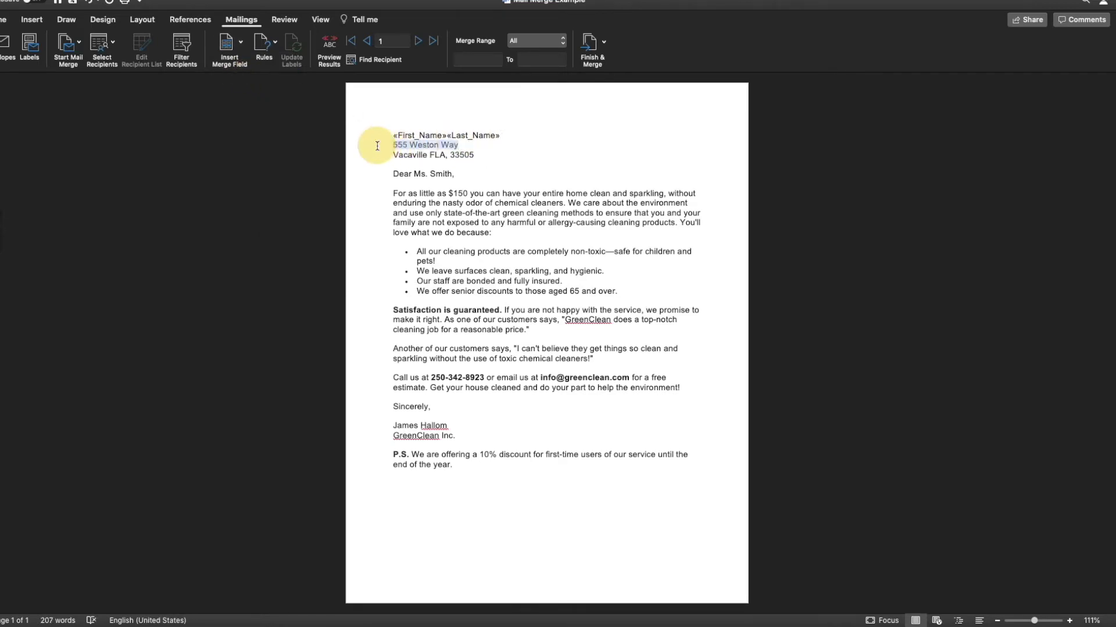
left_click(241, 42)
left_click(249, 92)
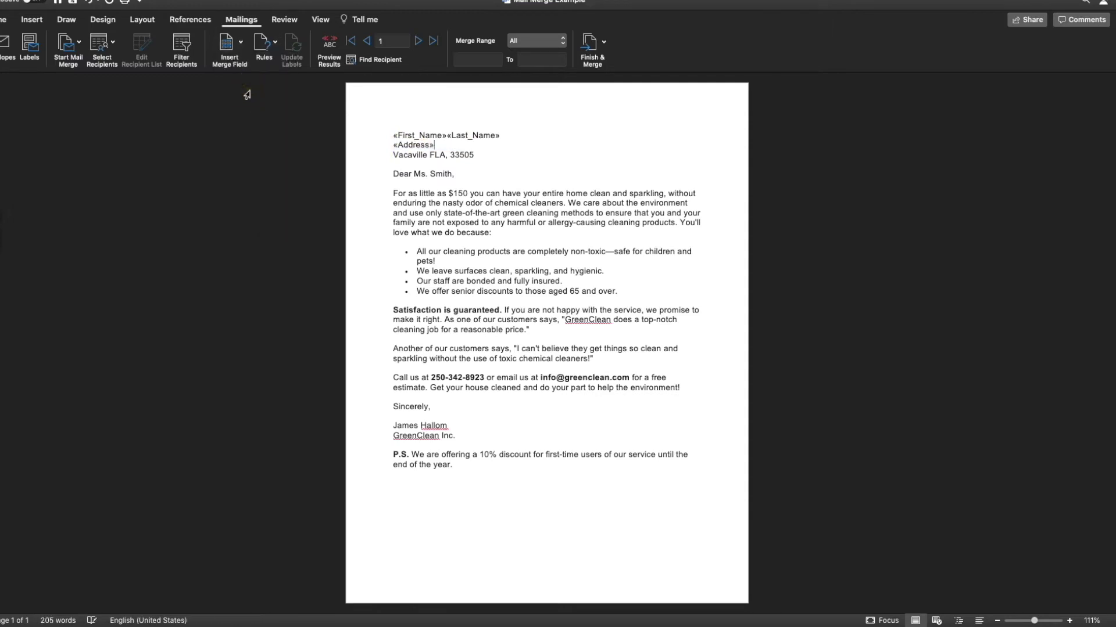
left_click(243, 46)
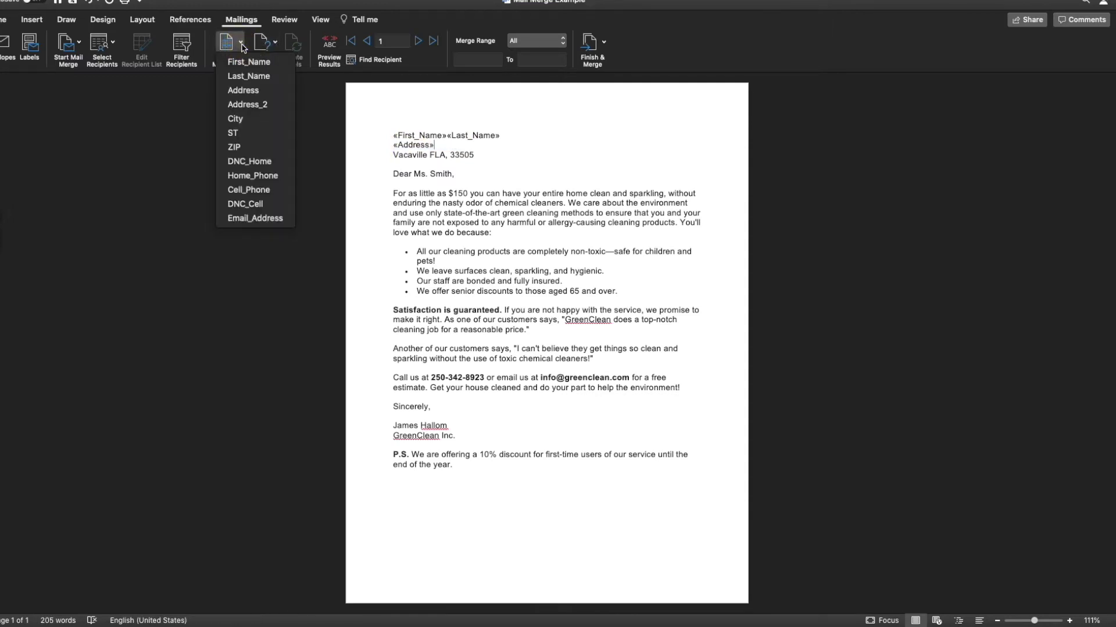
left_click(254, 110)
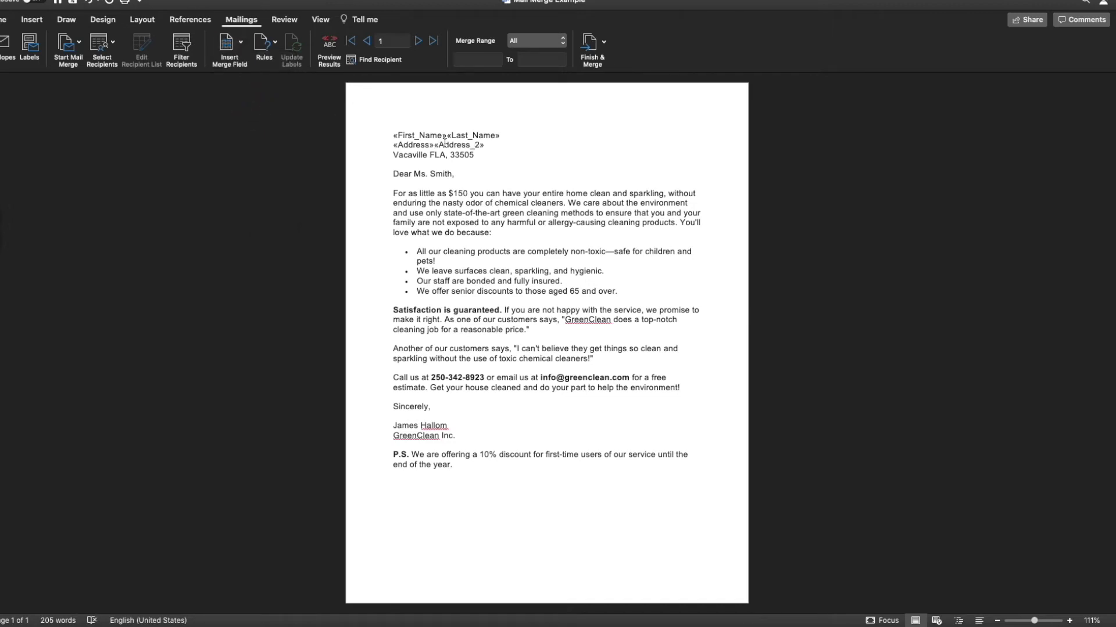
left_click(435, 145)
Step: Replace the city, state and ZIP code in the address block with the City, ST and ZIP merge fields
left_click_drag(395, 155, 428, 156)
left_click(240, 43)
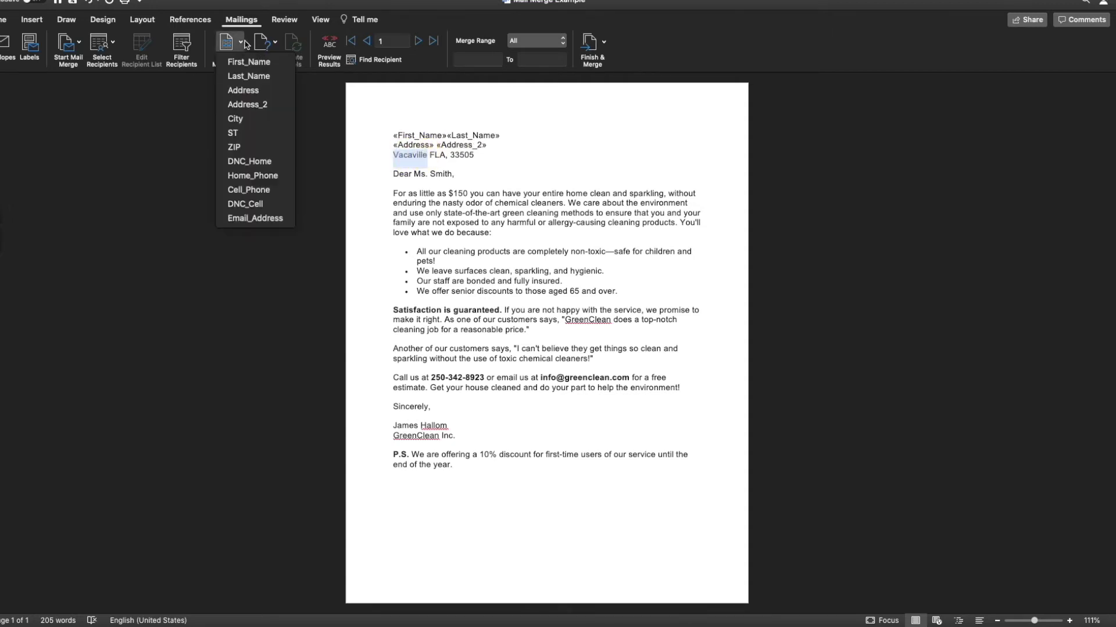
left_click(238, 119)
left_click_drag(433, 156, 419, 156)
left_click(241, 43)
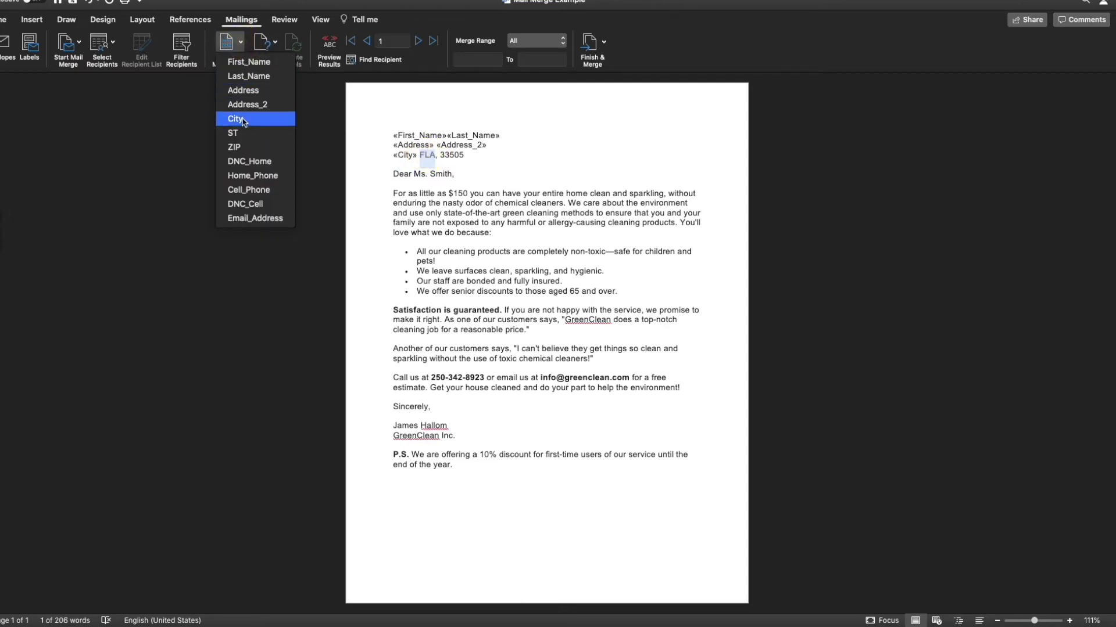
left_click(234, 133)
left_click_drag(470, 155, 448, 155)
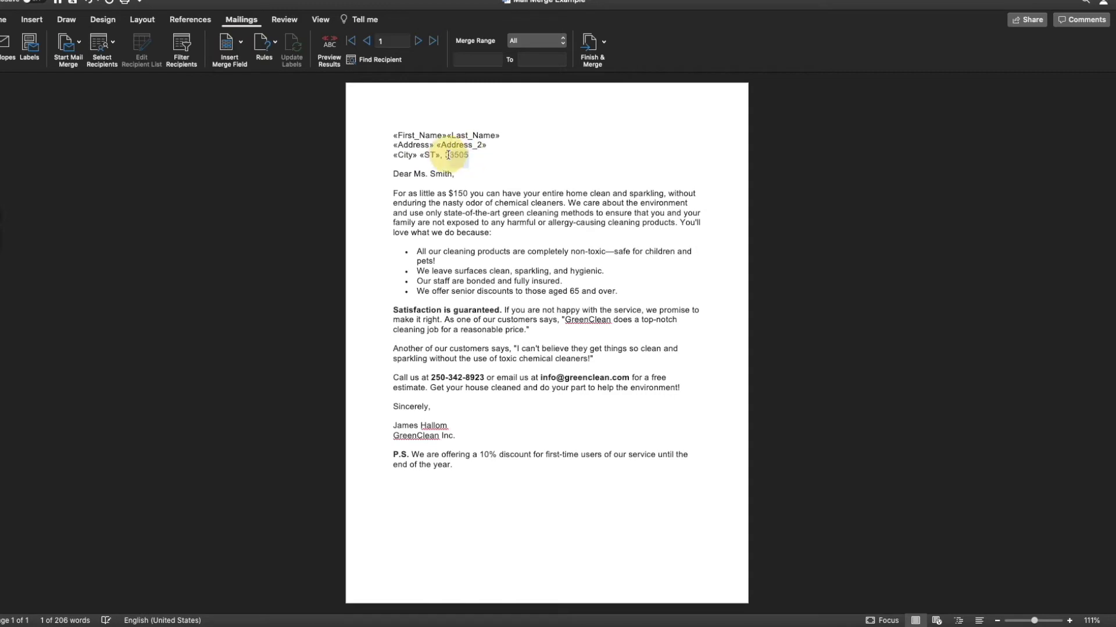
left_click(240, 43)
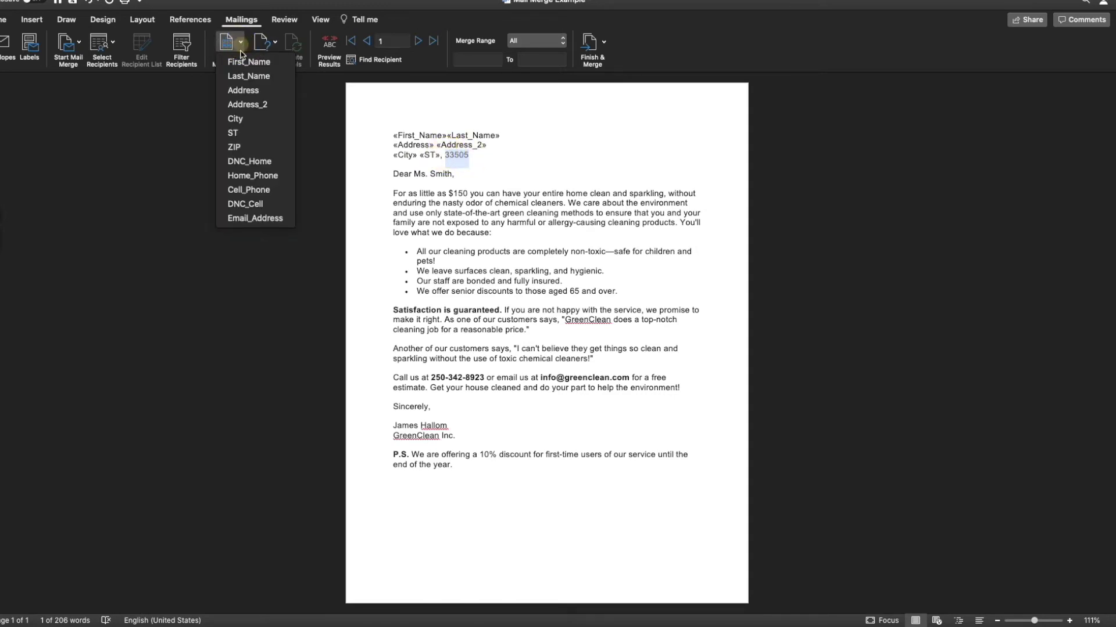
left_click(244, 146)
Step: Replace the title and surname in the greeting after "Dear" with the Last_Name merge field
left_click_drag(451, 174, 417, 177)
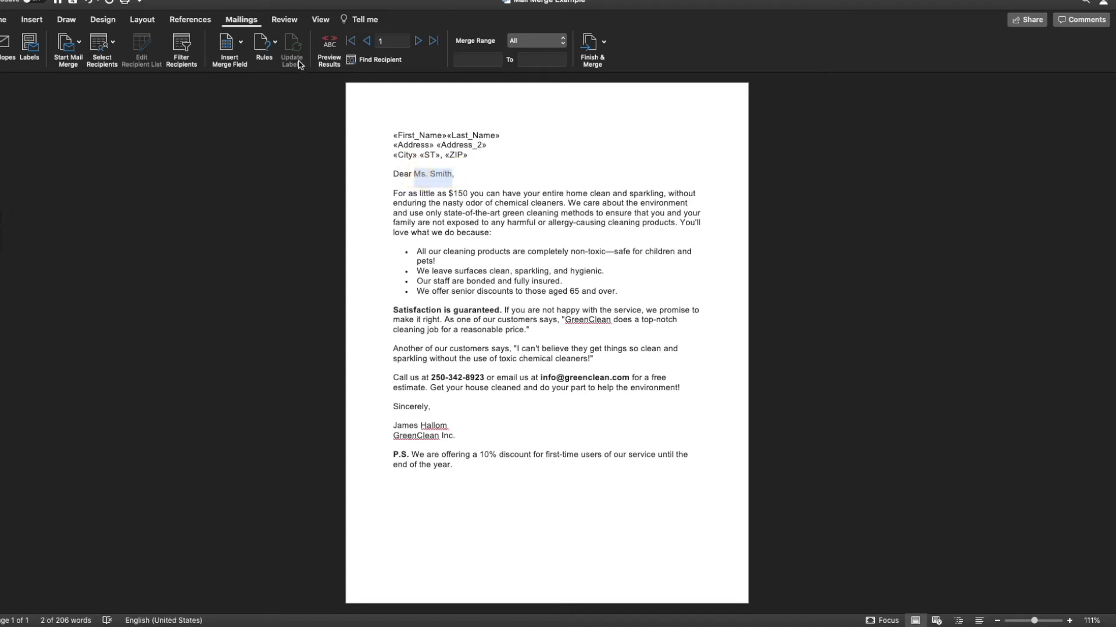
left_click(241, 43)
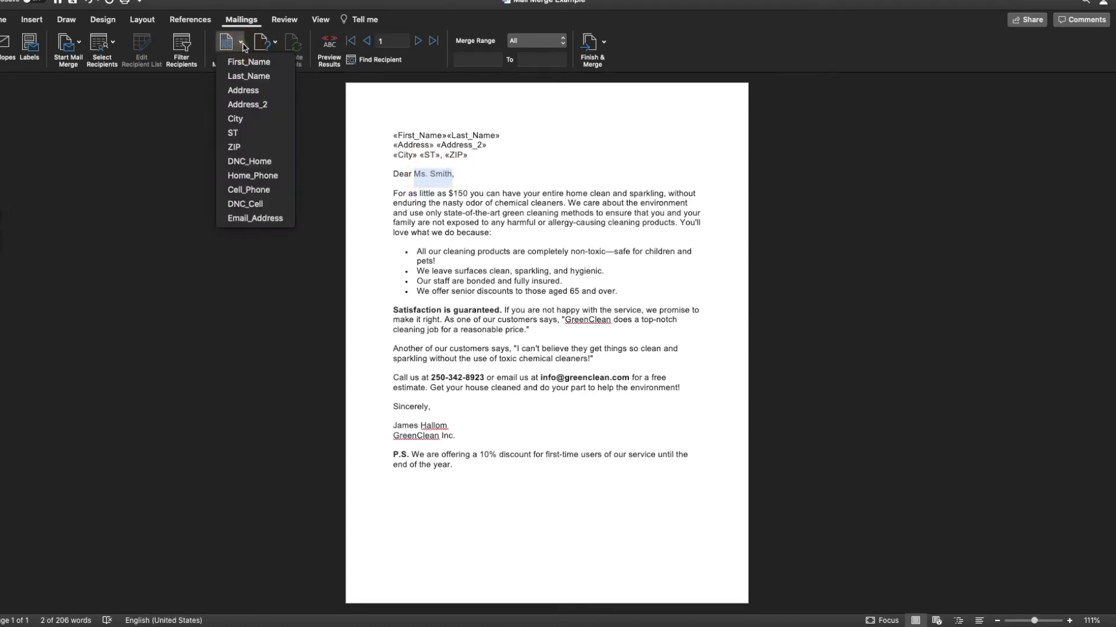
left_click(245, 77)
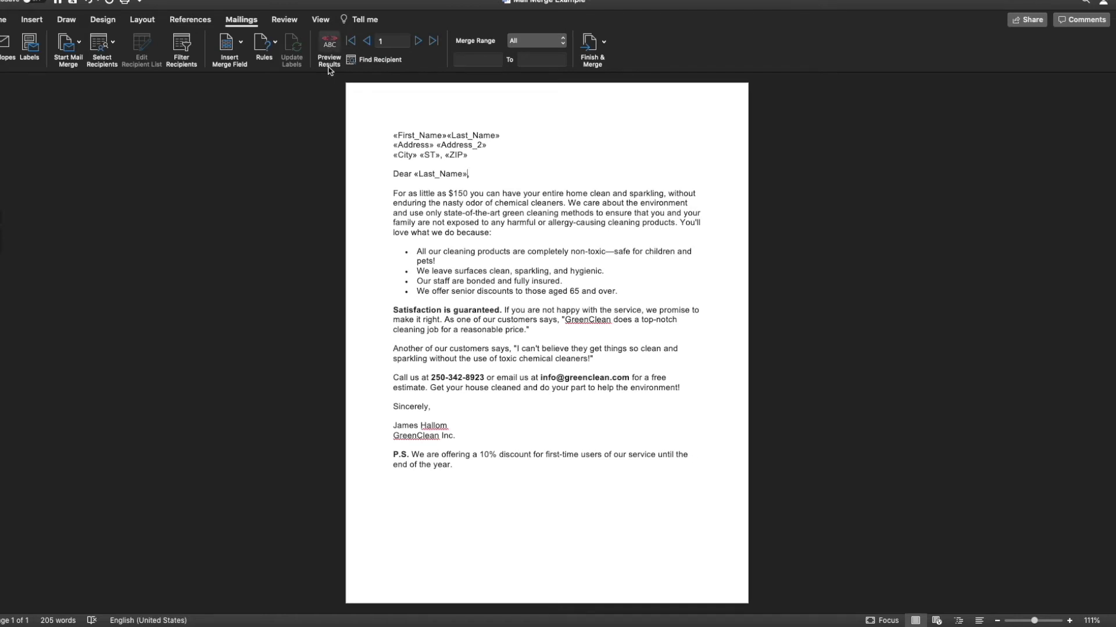
Step: Preview the merged letter with recipient data and step through the records to record 4
left_click(330, 50)
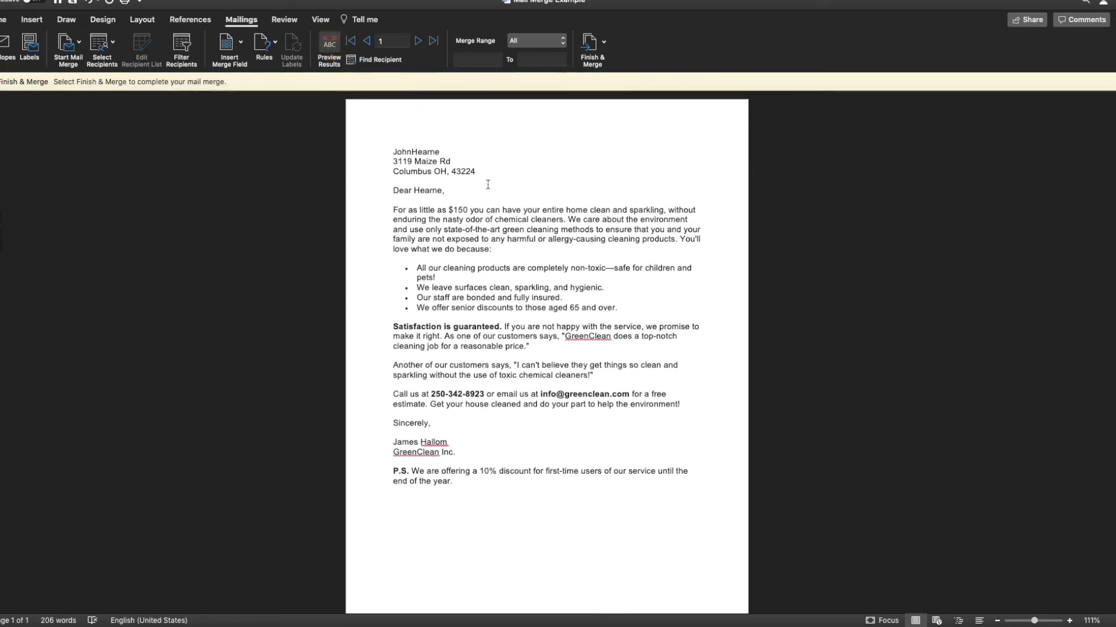
left_click(418, 41)
left_click(418, 41)
left_click(418, 42)
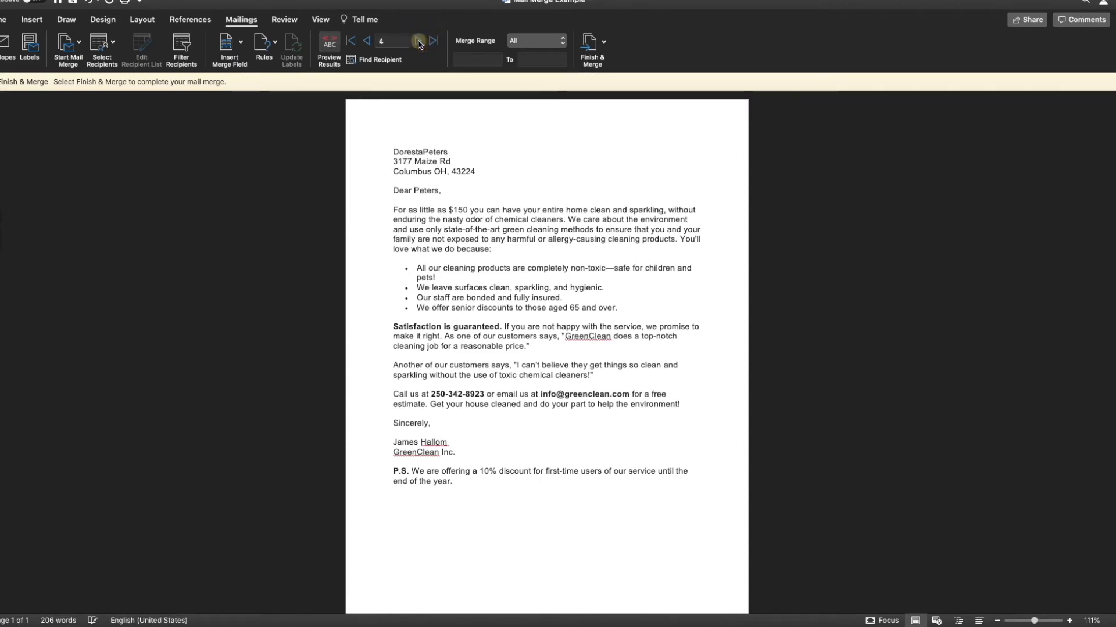
Step: Step forward through the previewed letters to record 5, and return through the earlier records to record 1
left_click(419, 42)
left_click(419, 42)
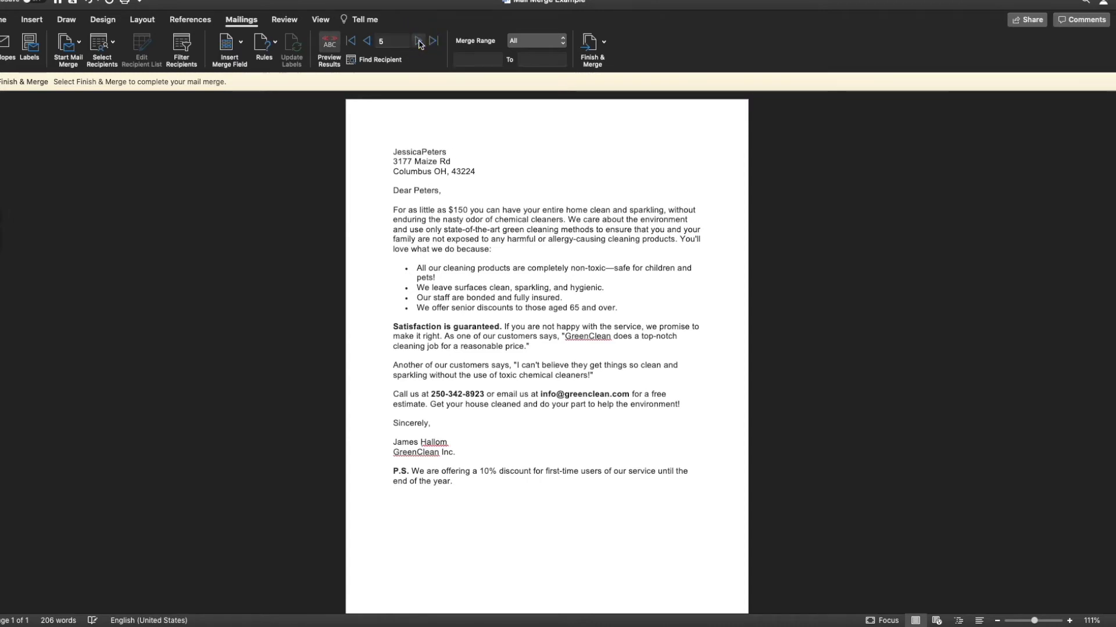
left_click(367, 42)
left_click(368, 42)
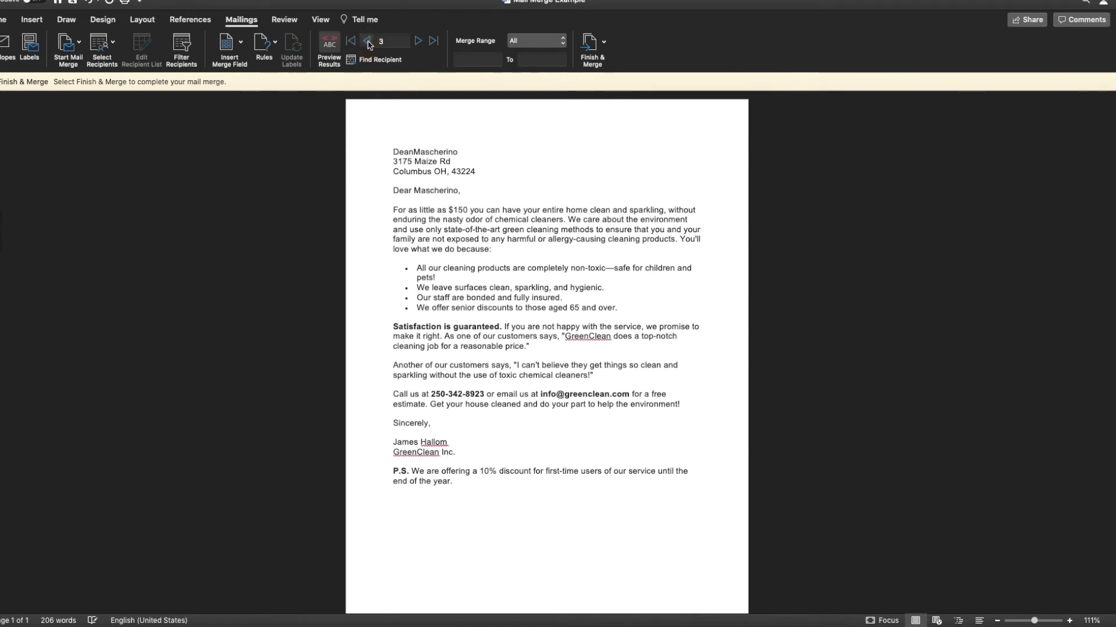
left_click(367, 42)
left_click(367, 42)
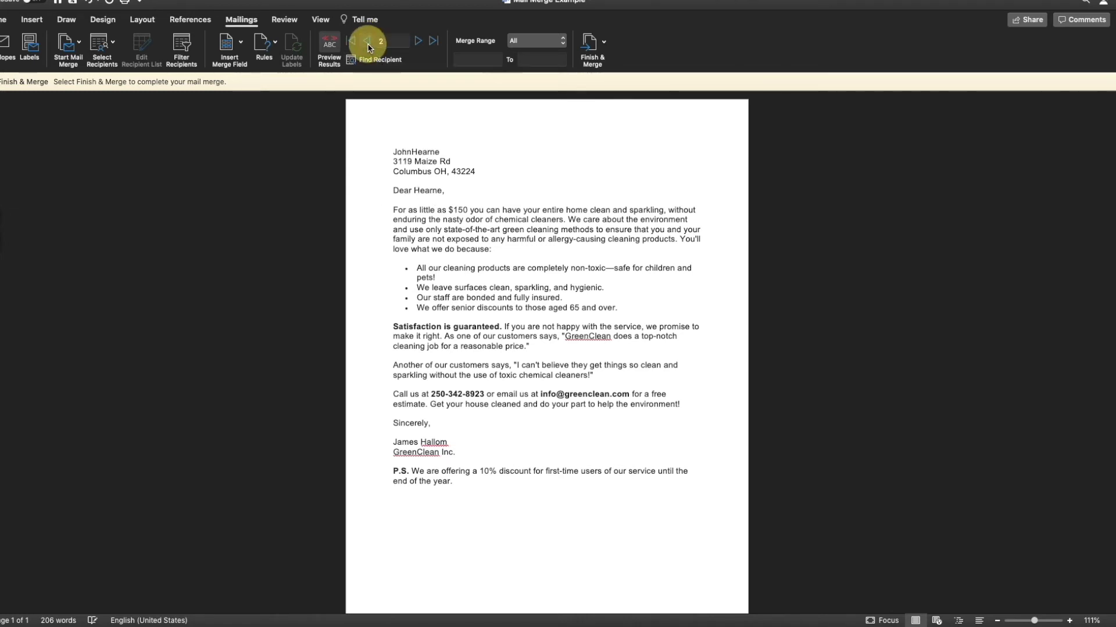
Step: Insert a space between the first and last names in the address block, and check the spacing across the preview records
left_click(413, 154)
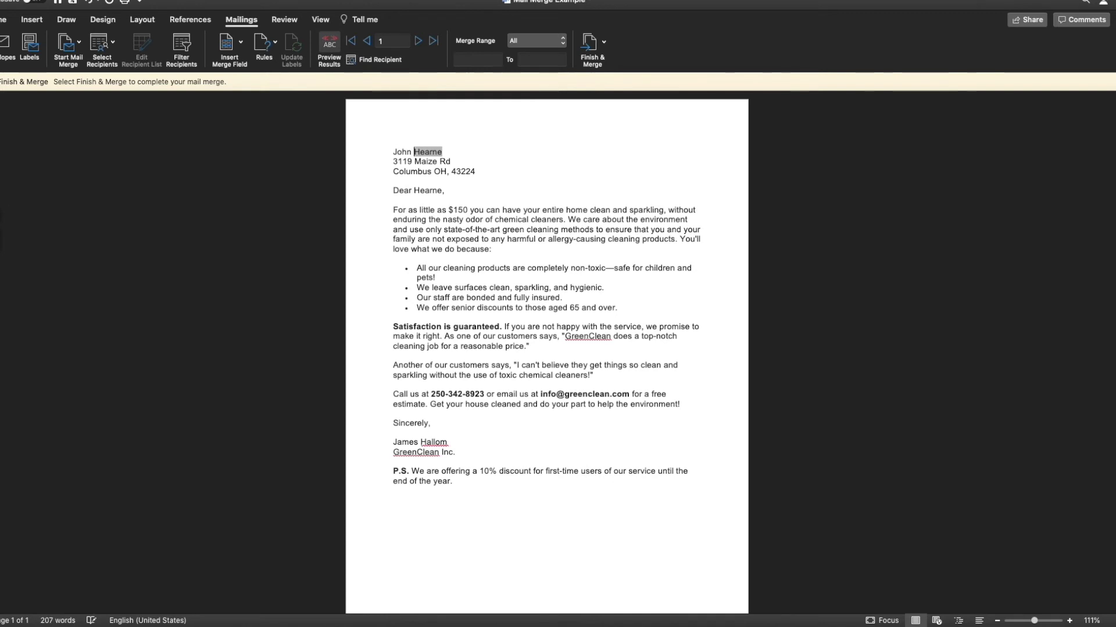
left_click(417, 41)
left_click(417, 43)
left_click(417, 44)
left_click(416, 44)
left_click(416, 44)
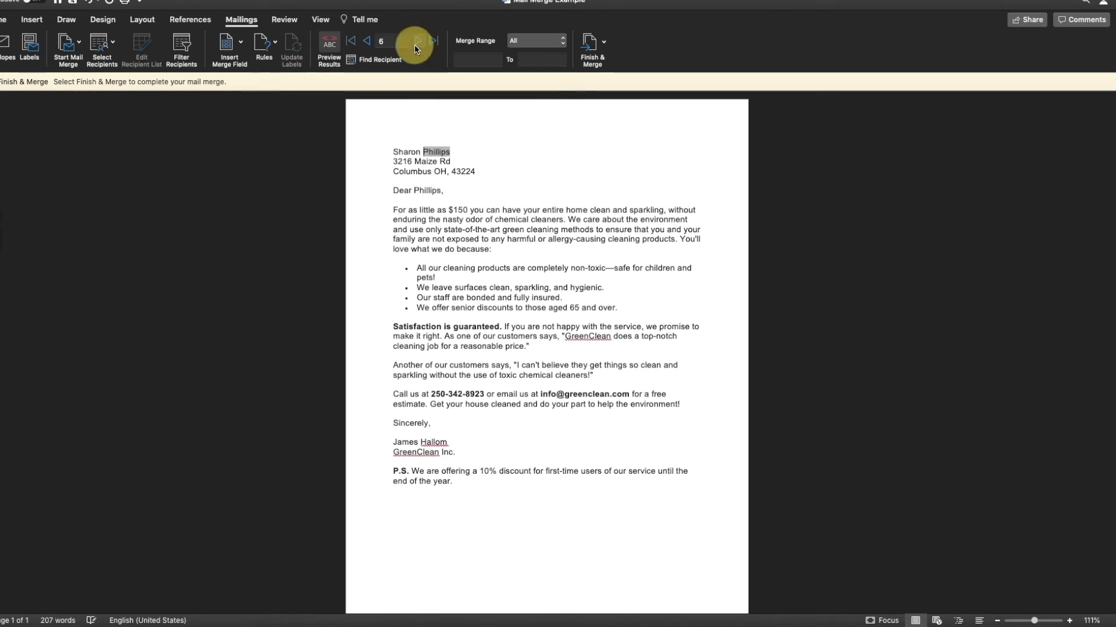
left_click(367, 42)
left_click(367, 42)
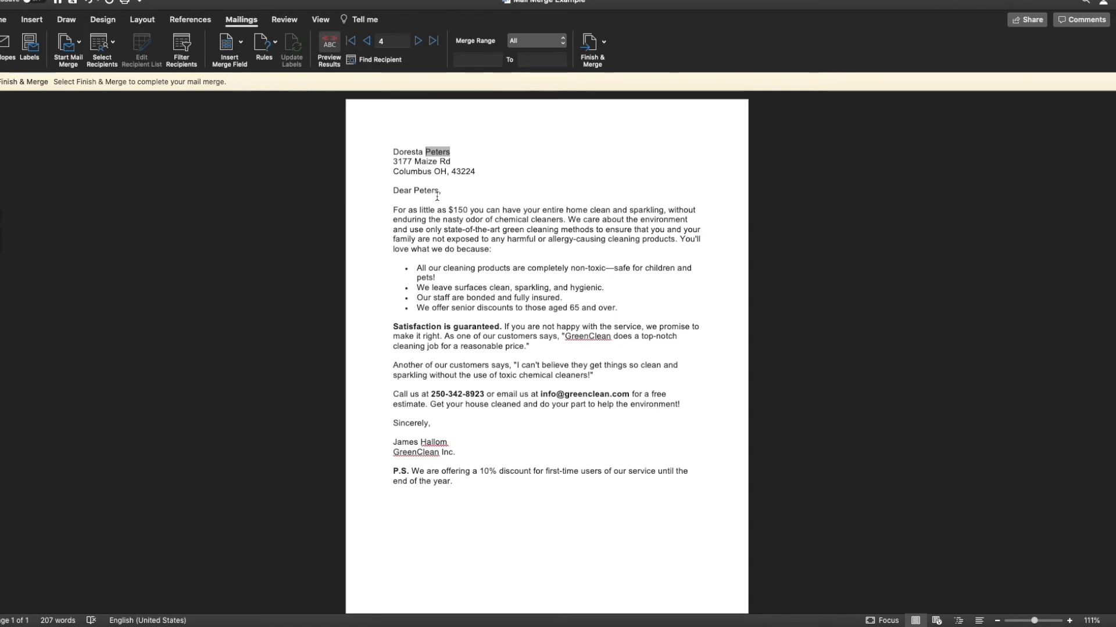
Step: Show the merge fields, delete the Last_Name field after "Dear" in the greeting and open the list of available merge fields
left_click(330, 45)
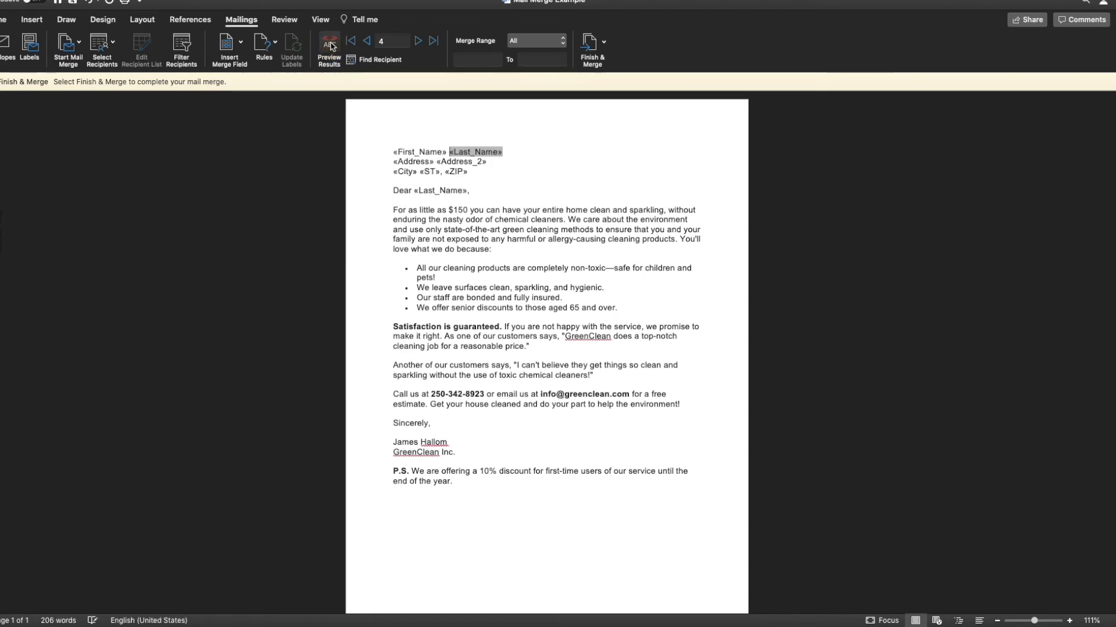
left_click(466, 192)
key("BackSpace")
key("BackSpace")
key("BackSpace")
key("BackSpace")
key("BackSpace")
key("BackSpace")
key("BackSpace")
key("BackSpace")
key("BackSpace")
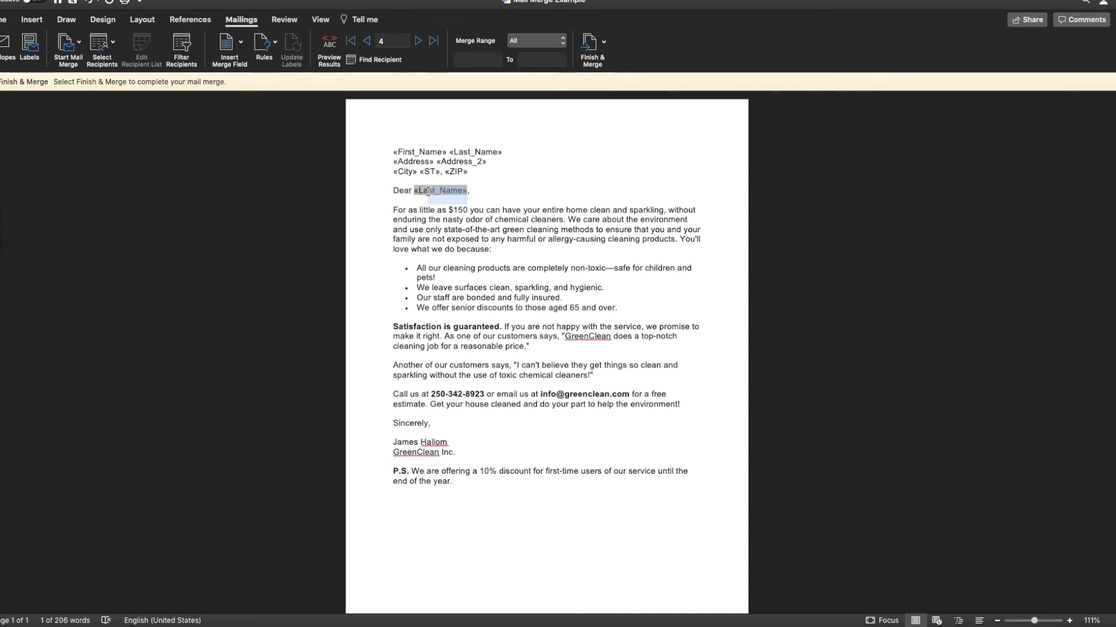
key("BackSpace")
key("BackSpace")
key("BackSpace")
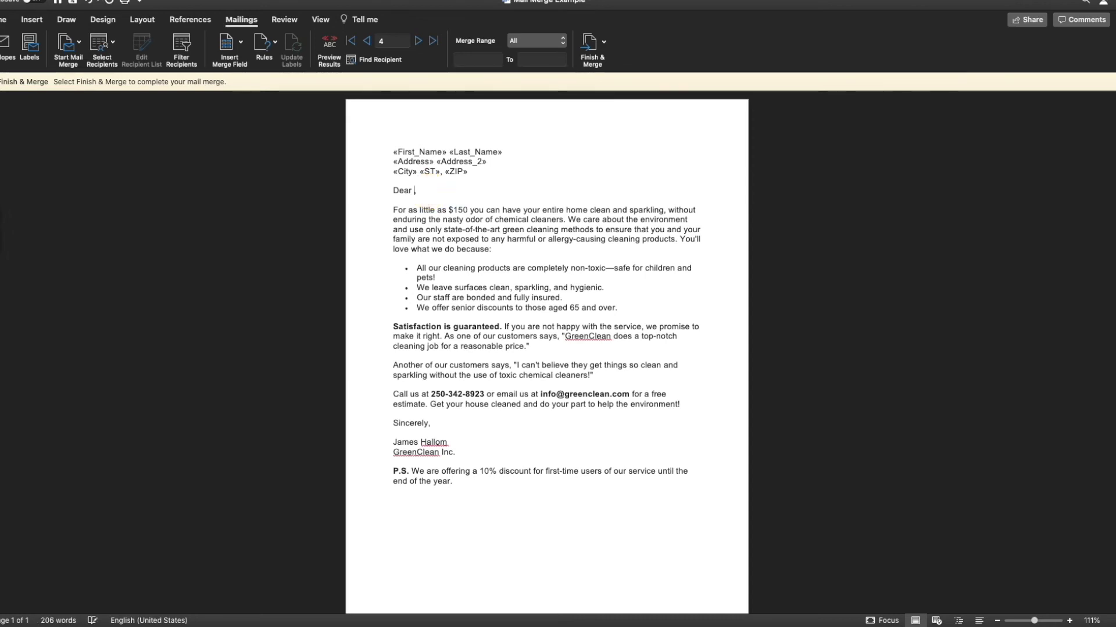
left_click(227, 46)
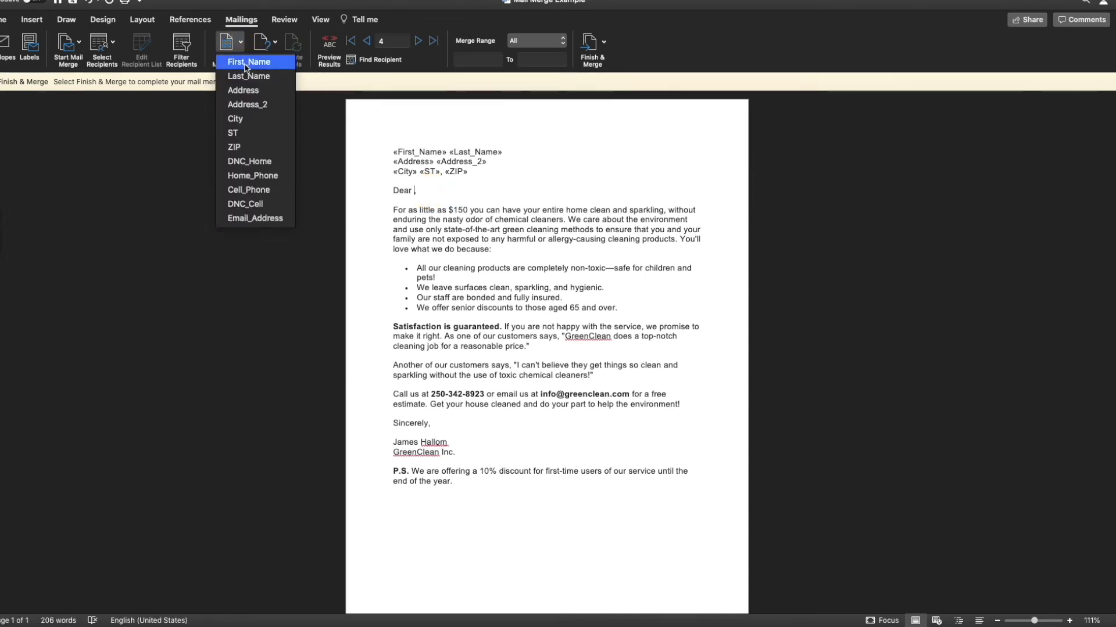
left_click(239, 91)
Step: Preview the letter with recipient data and merge all records into a new document of individually editable letters
left_click(329, 49)
left_click(603, 45)
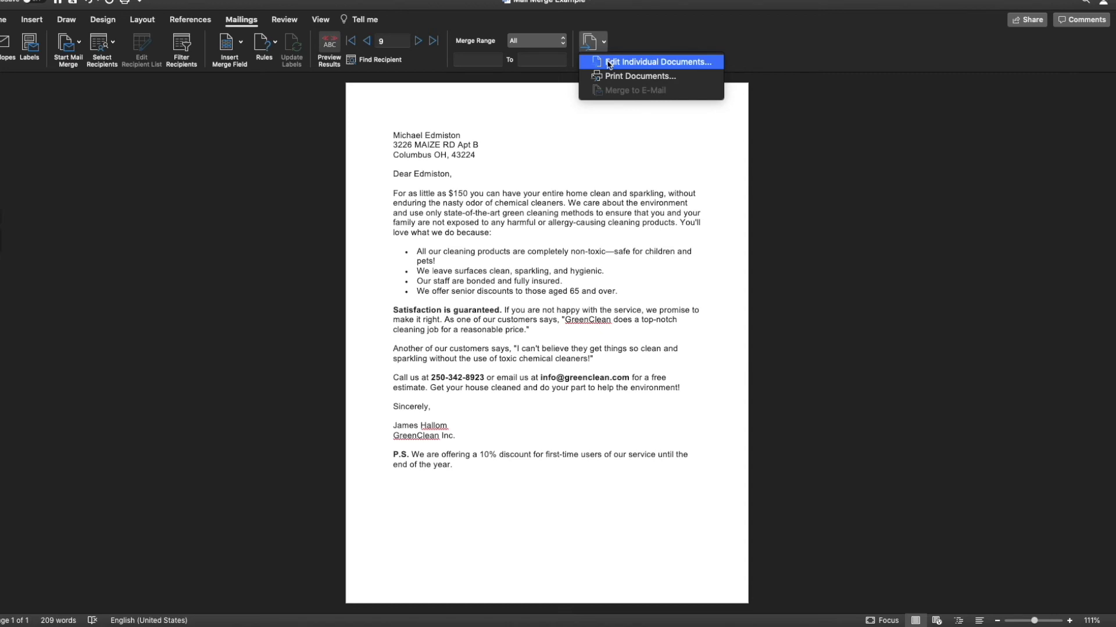
left_click(635, 63)
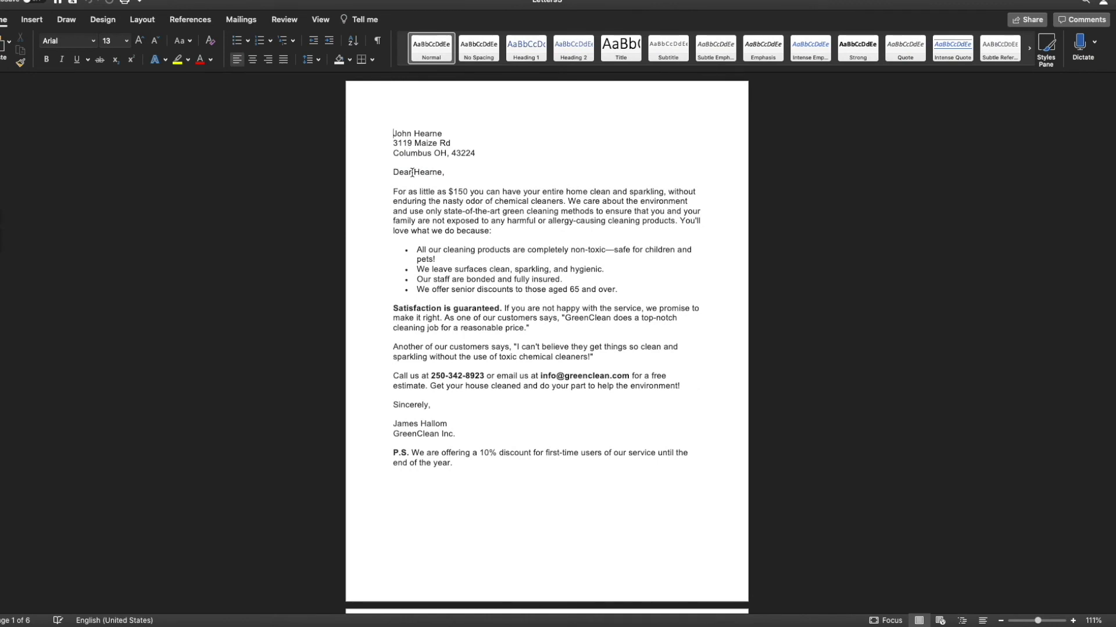
Step: Add the title "Mr." before the surname in the first merged letter's greeting, and look through the following letters
left_click(415, 172)
type("Mr.")
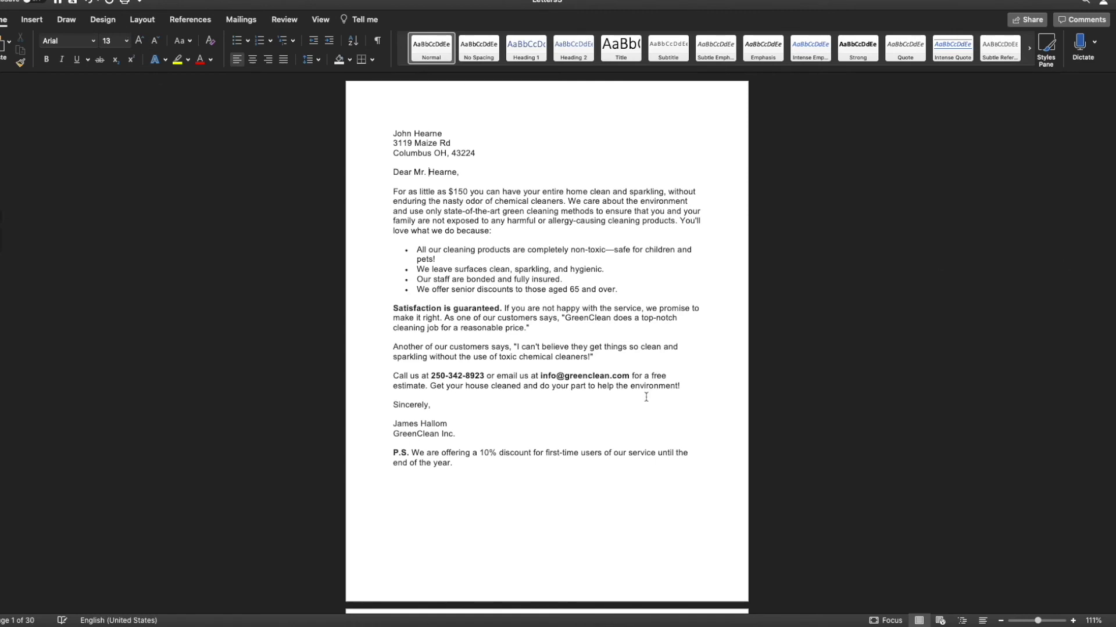
scroll(604, 291, "down", 10)
scroll(497, 276, "down", 6)
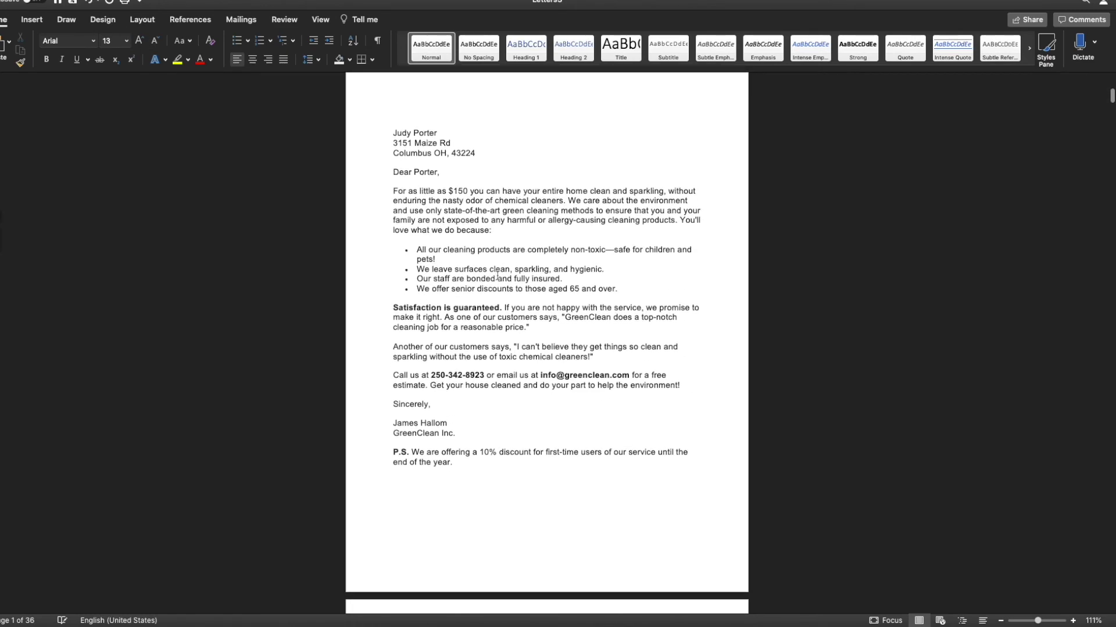
scroll(497, 276, "down", 5)
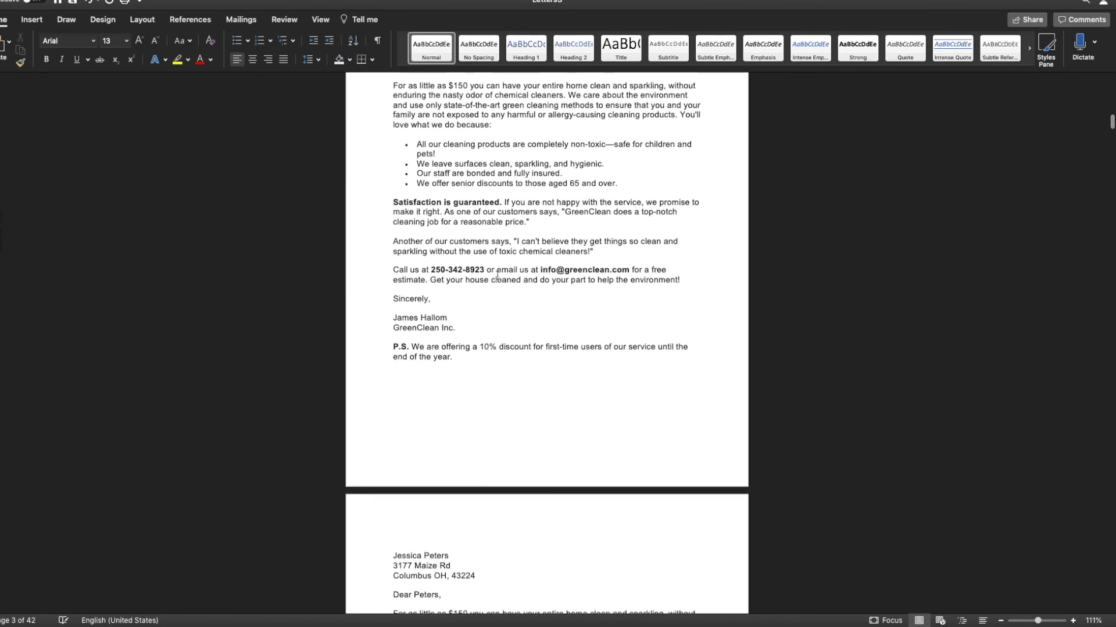
Step: Close the merged letters document to return to the mail merge letter, and switch its display from recipient data to merge fields
left_click(3, 12)
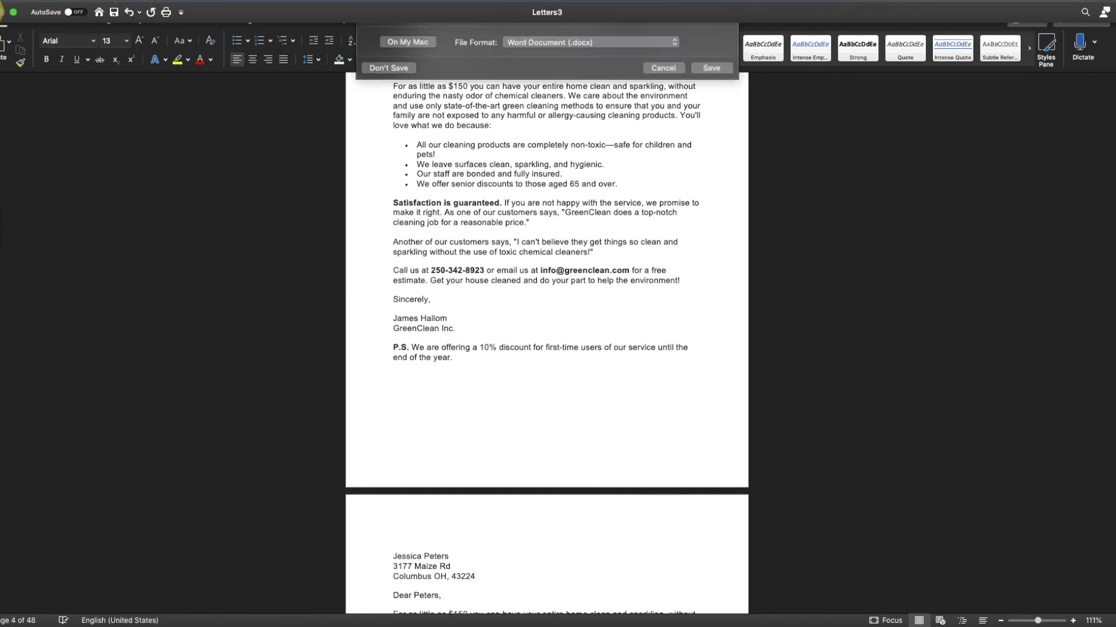
left_click(663, 139)
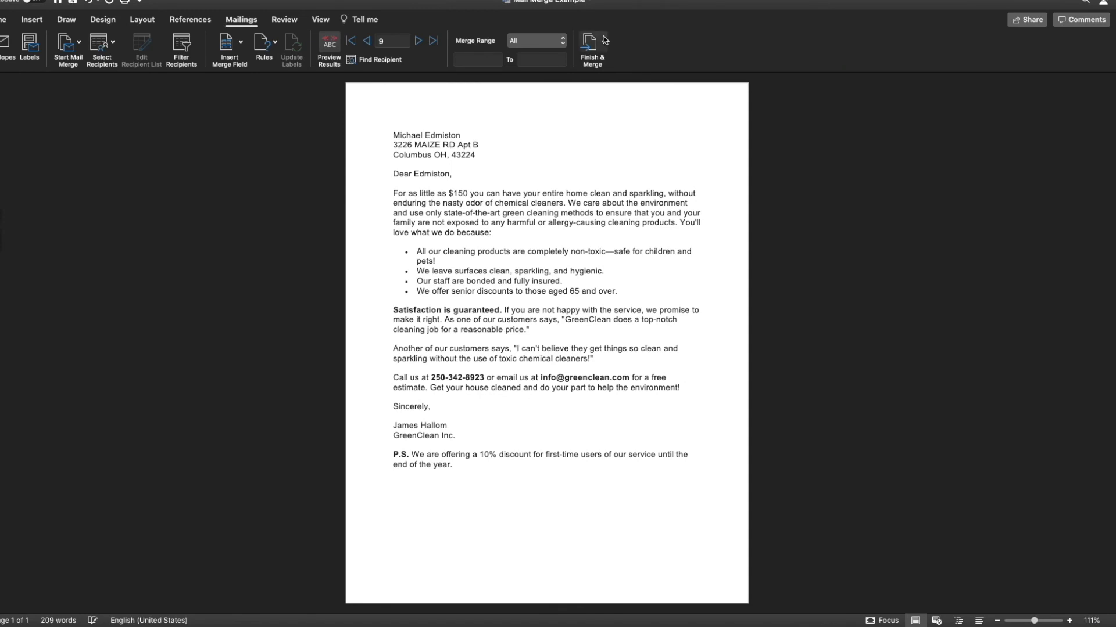
left_click(605, 40)
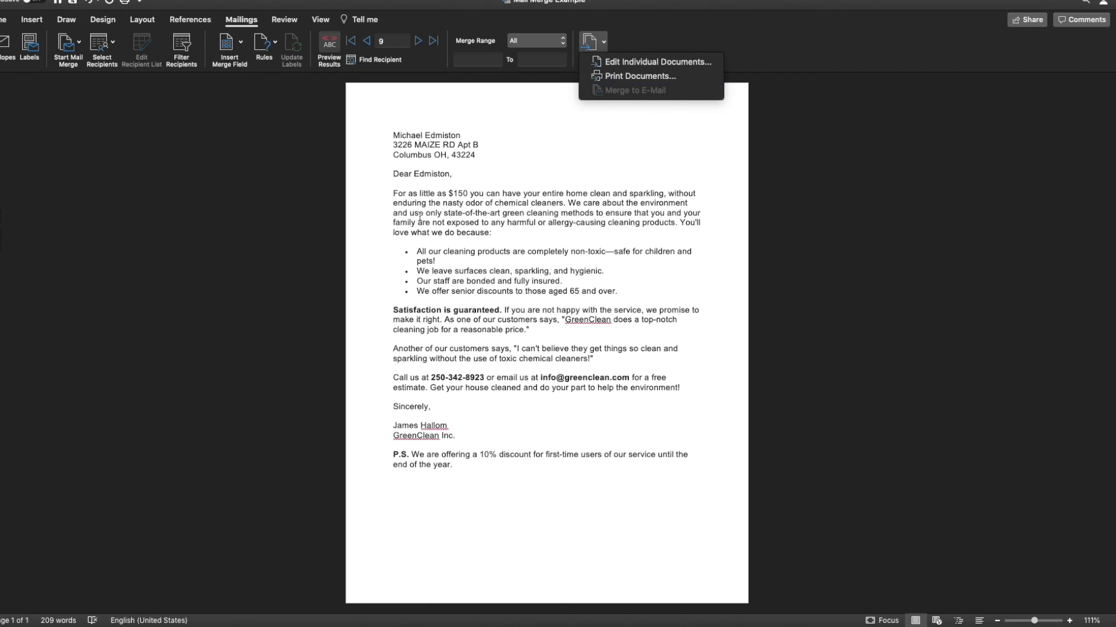
left_click(430, 165)
left_click(408, 148)
left_click(524, 151)
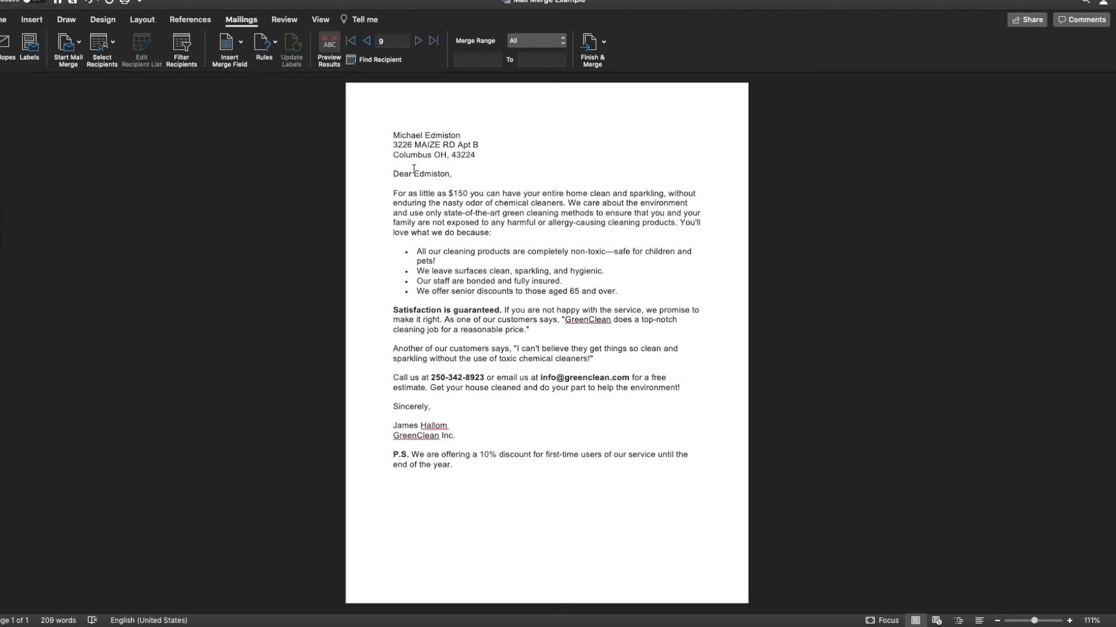
left_click(329, 47)
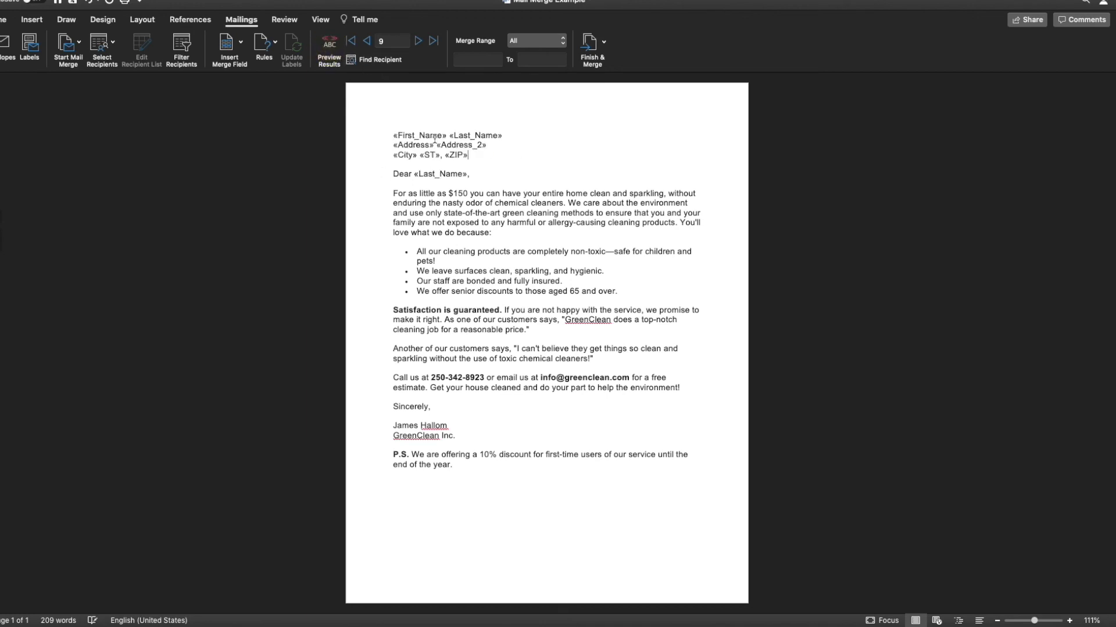